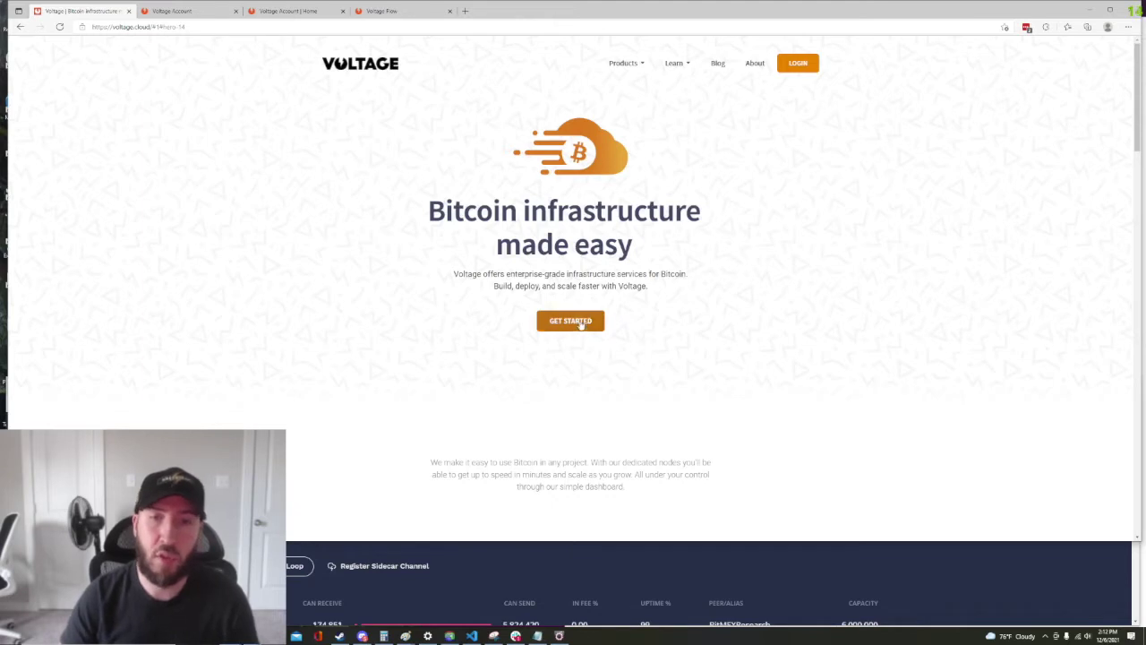
Switch to the Voltage Account Register page and focus its empty Email field
left_click(179, 12)
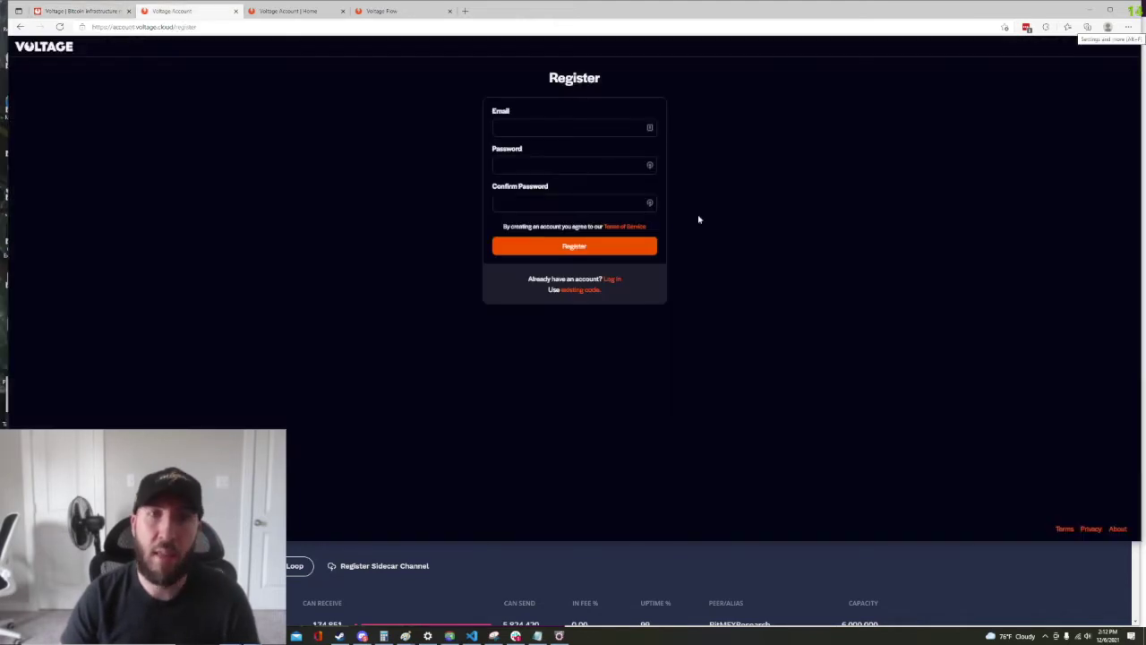
left_click(561, 126)
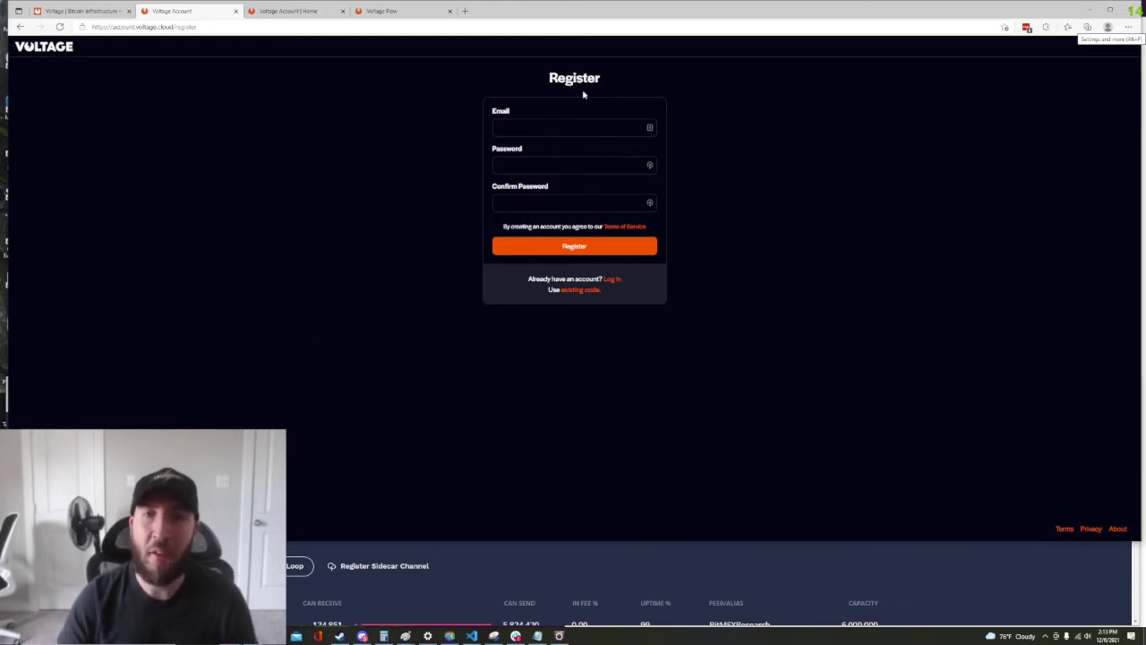
Return to the signed-in Voltage Account home and open the Flow liquidity service
left_click(282, 12)
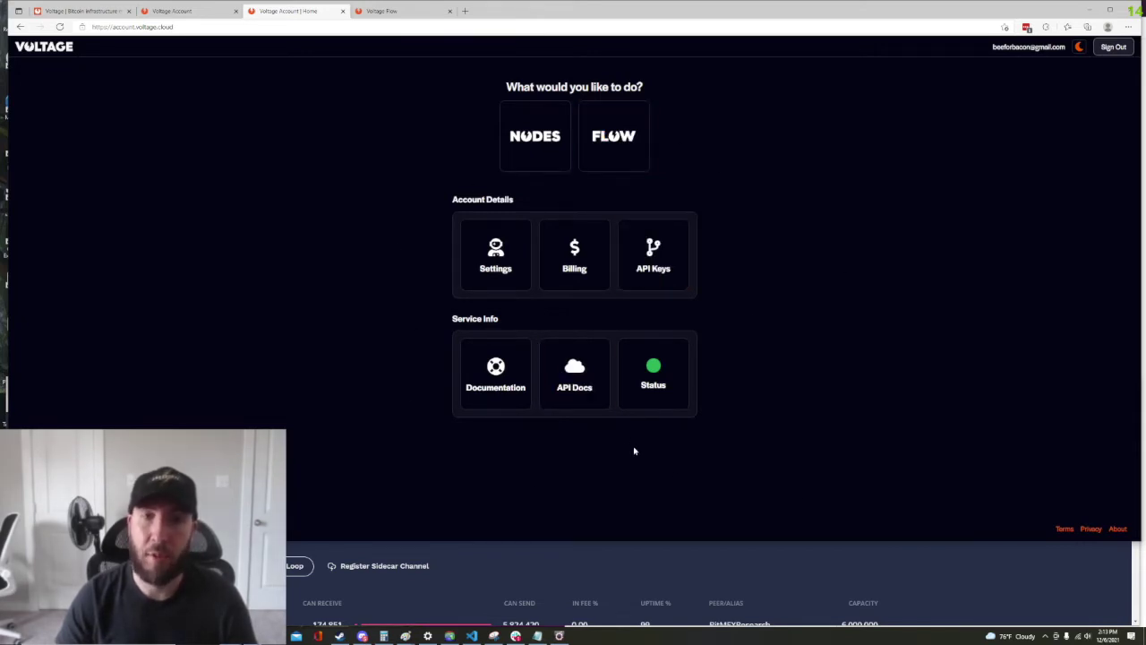
left_click(621, 157)
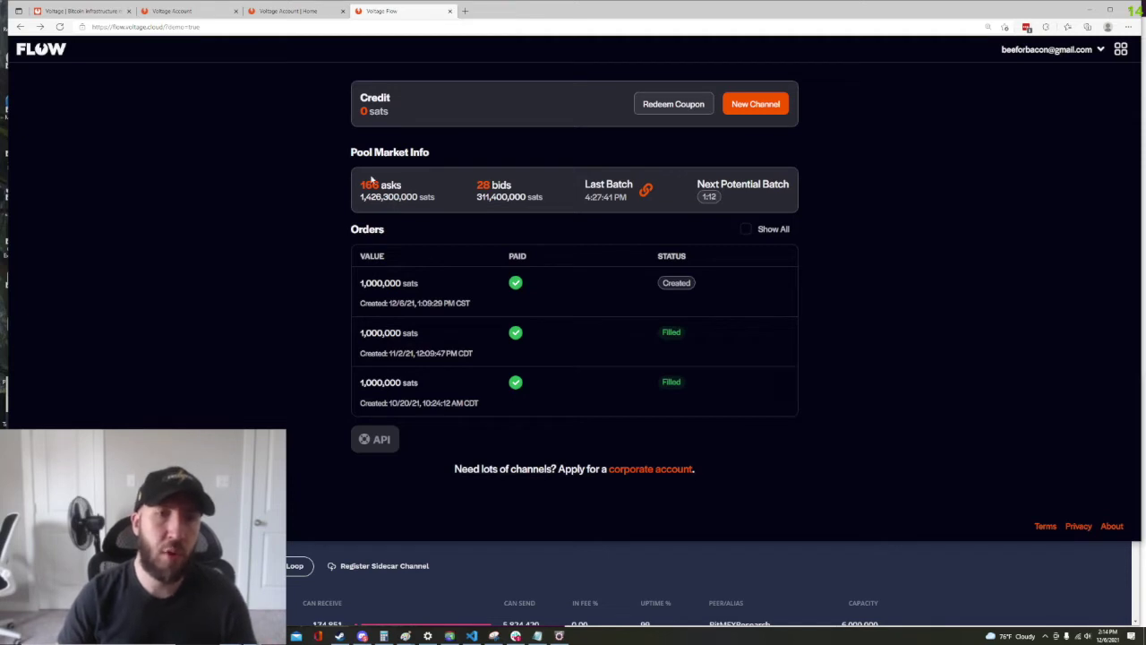
Review the Pool Market Info ask count, then start a new channel request
left_click_drag(357, 186, 404, 186)
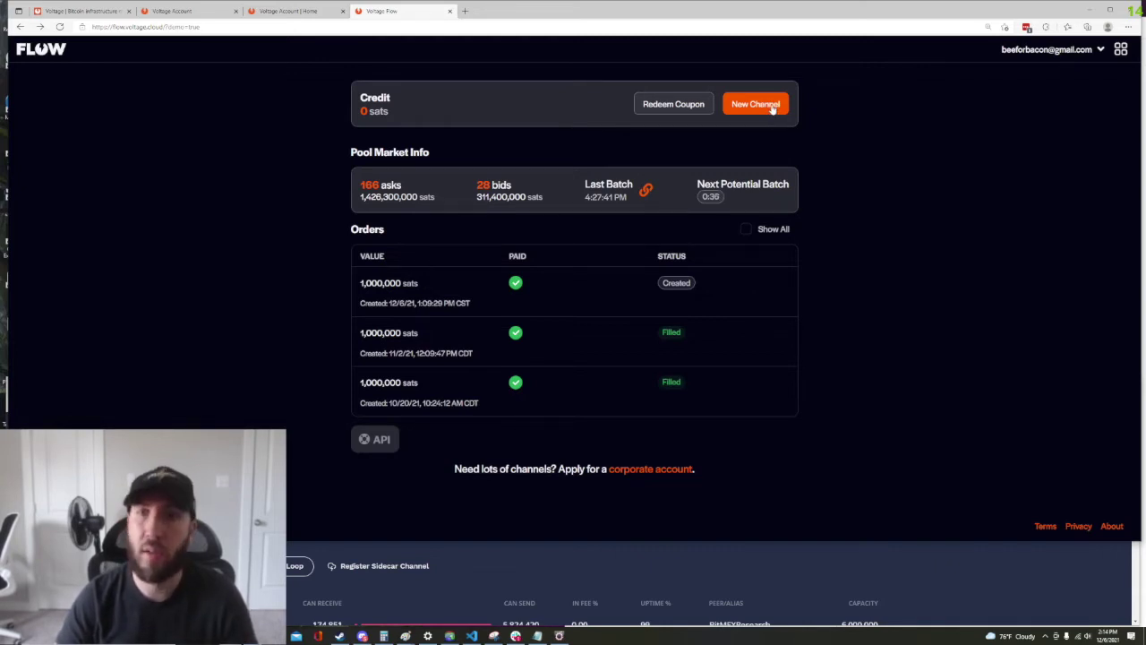
left_click(772, 106)
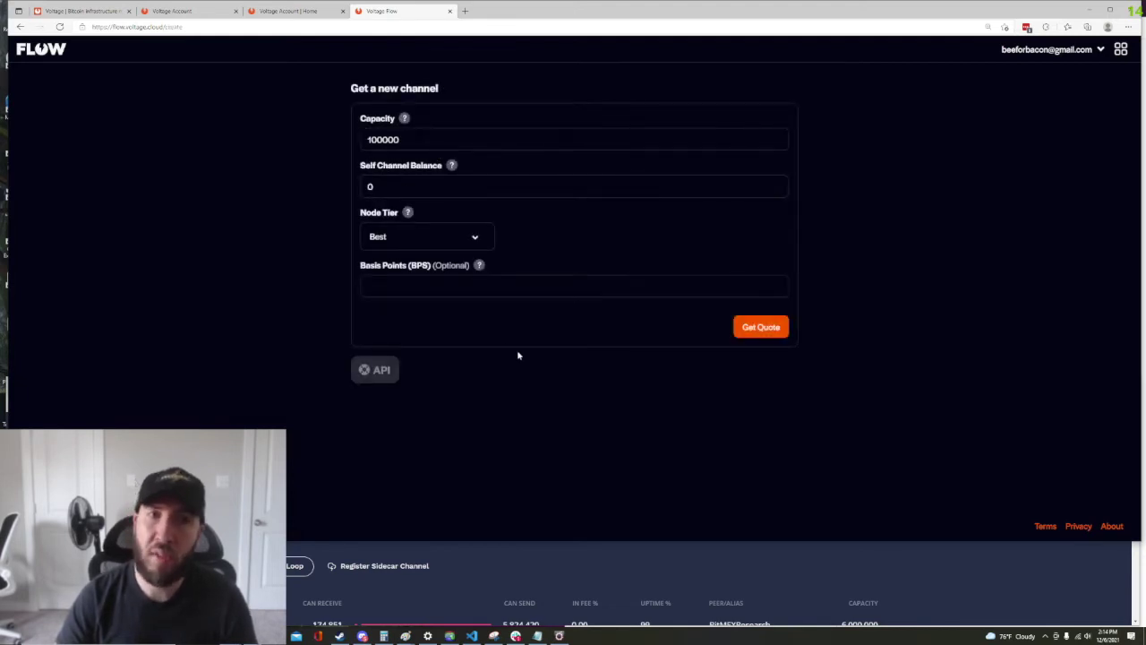
Keep capacity at 100000 and set self channel balance to 100000, then back to 0
left_click(443, 145)
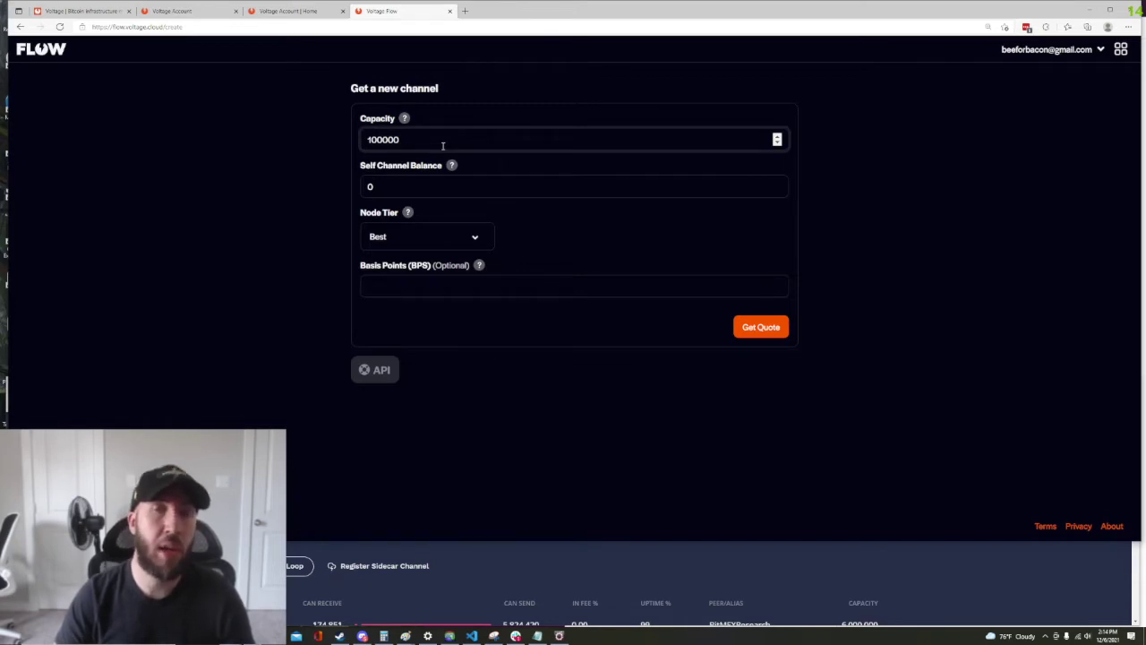
left_click(443, 146)
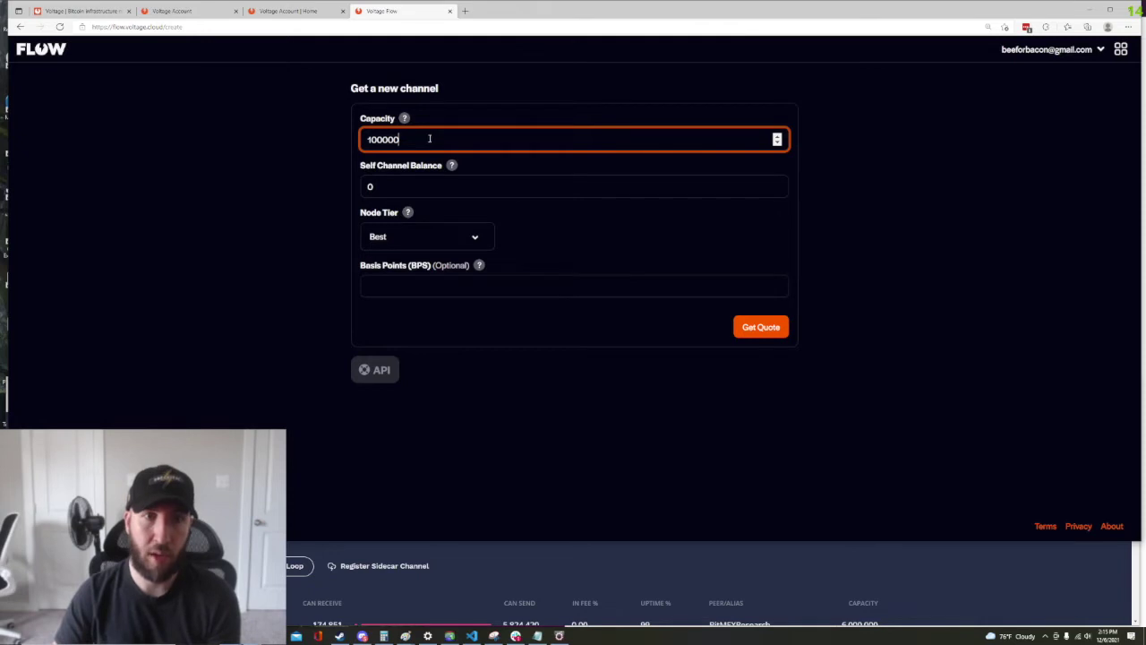
left_click(414, 190)
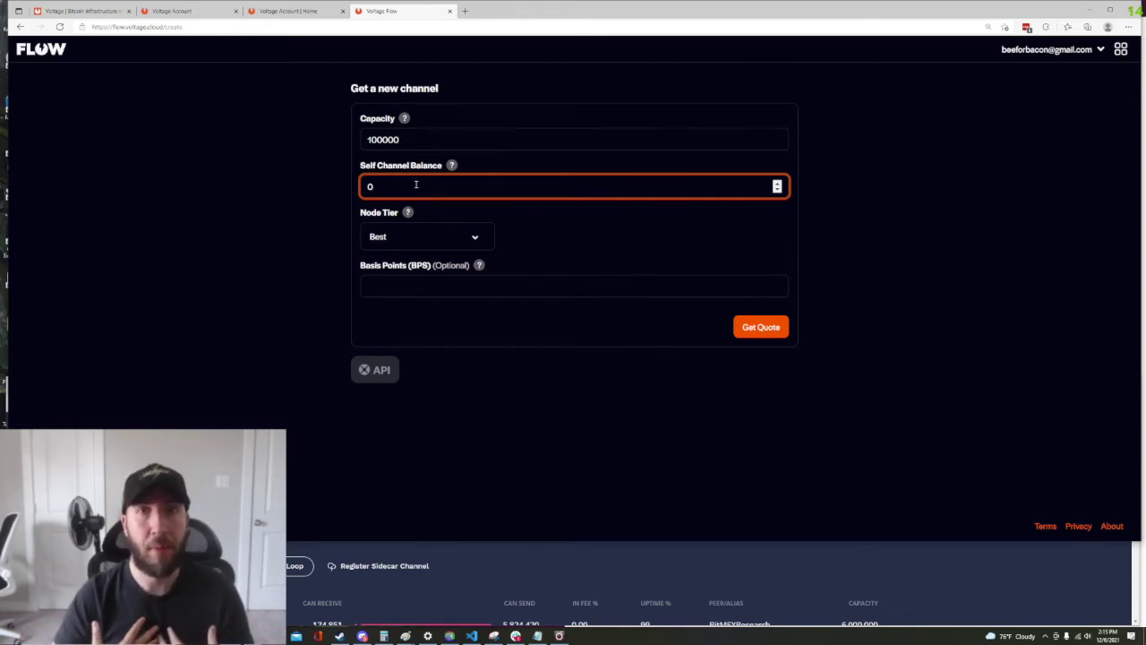
key("BackSpace")
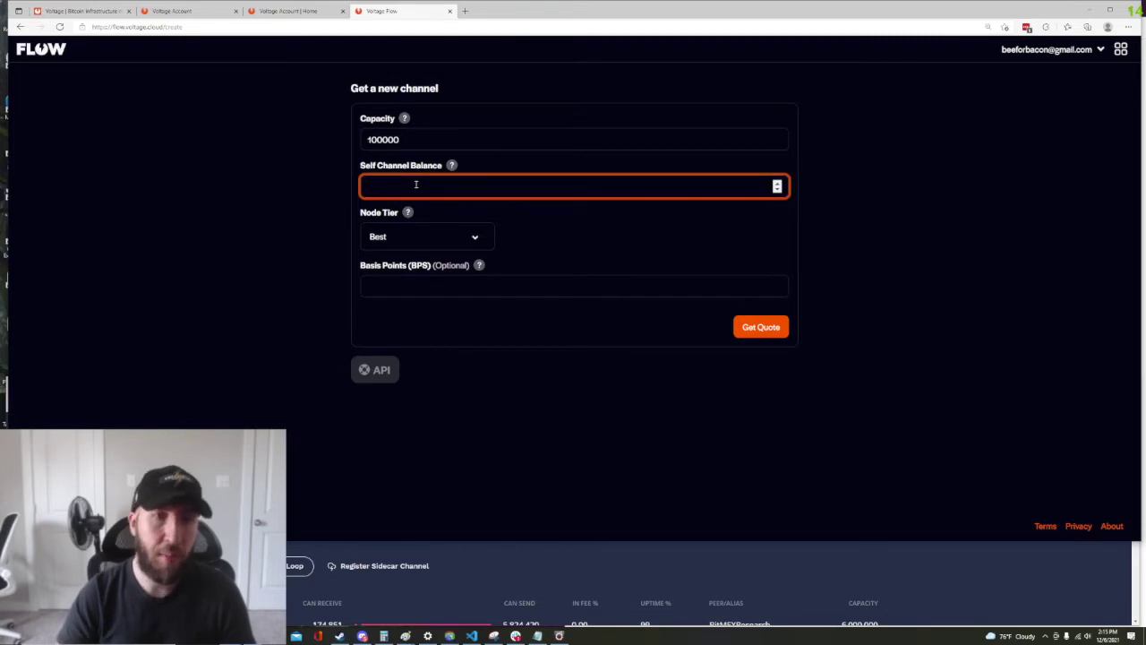
type("10000")
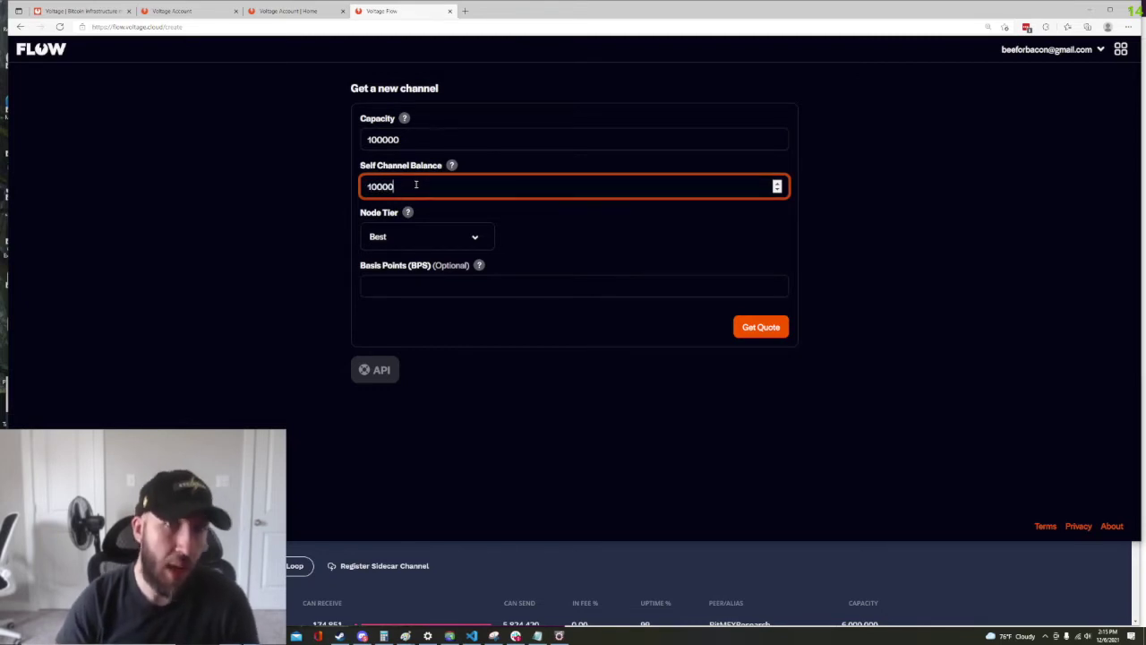
type("0")
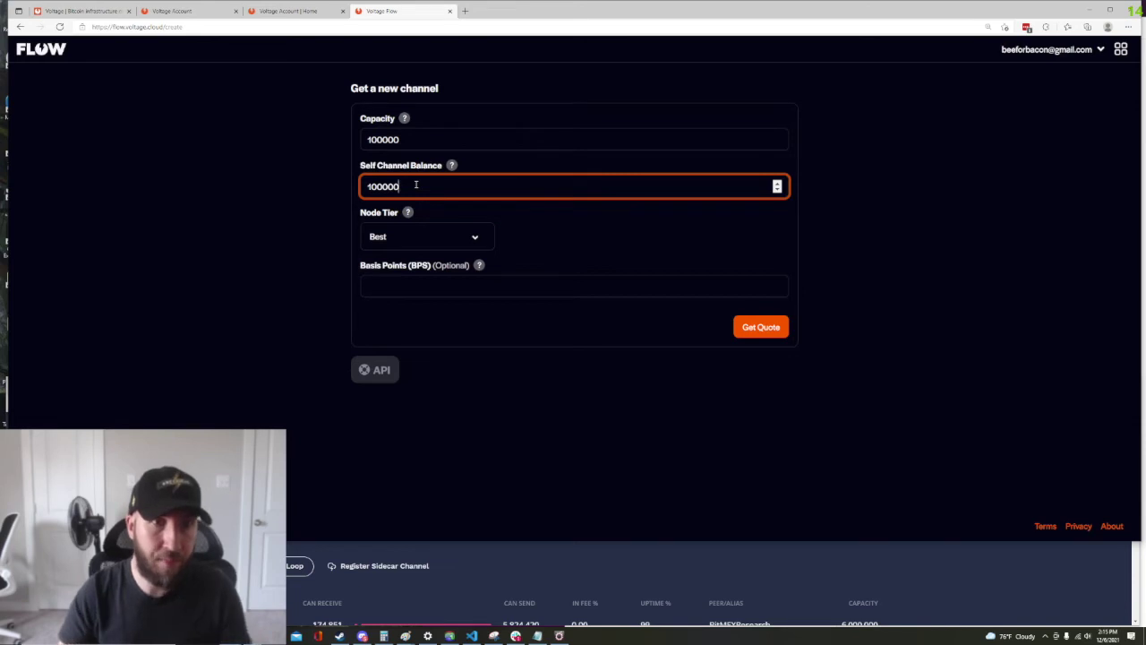
left_click_drag(403, 186, 363, 171)
type("0")
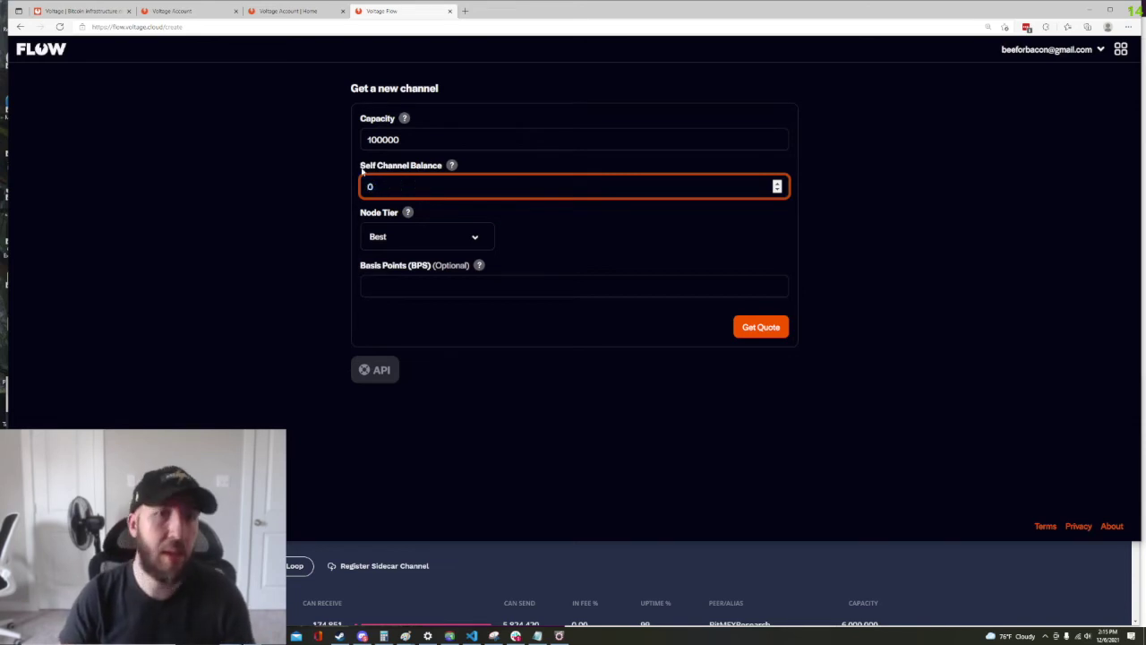
left_click(158, 312)
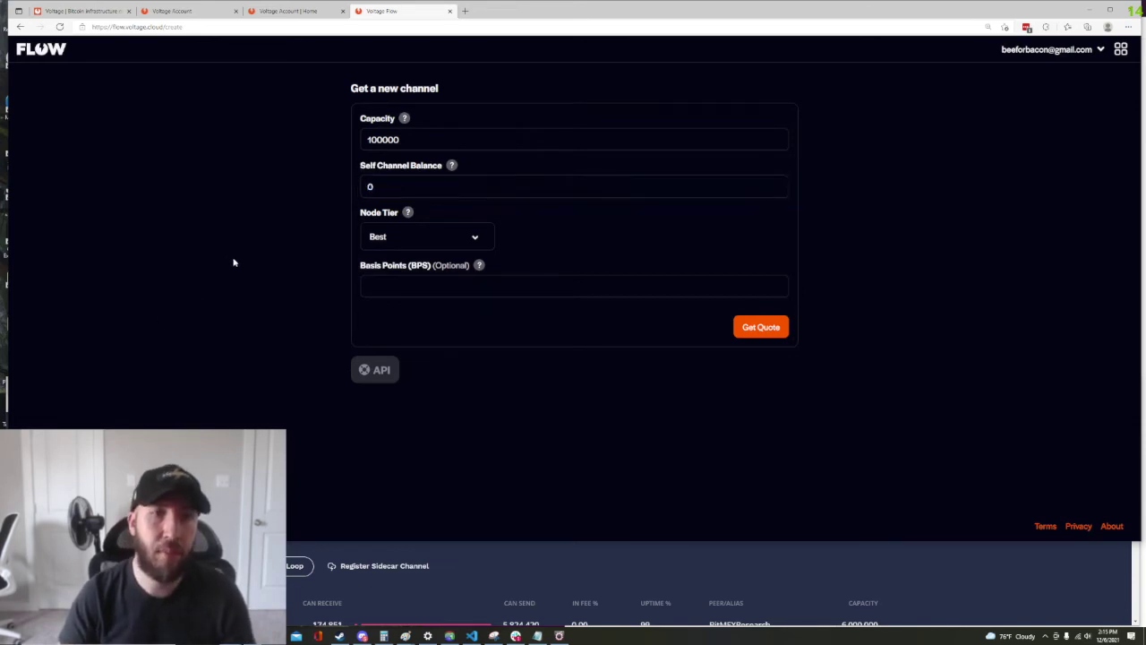
left_click(411, 234)
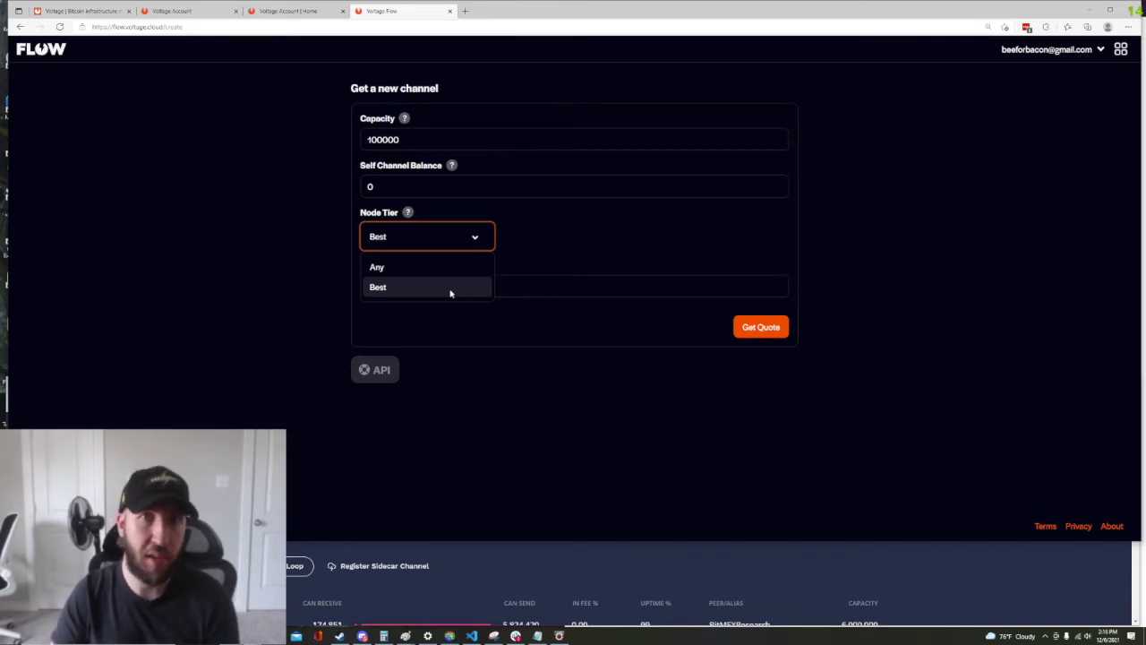
left_click(458, 292)
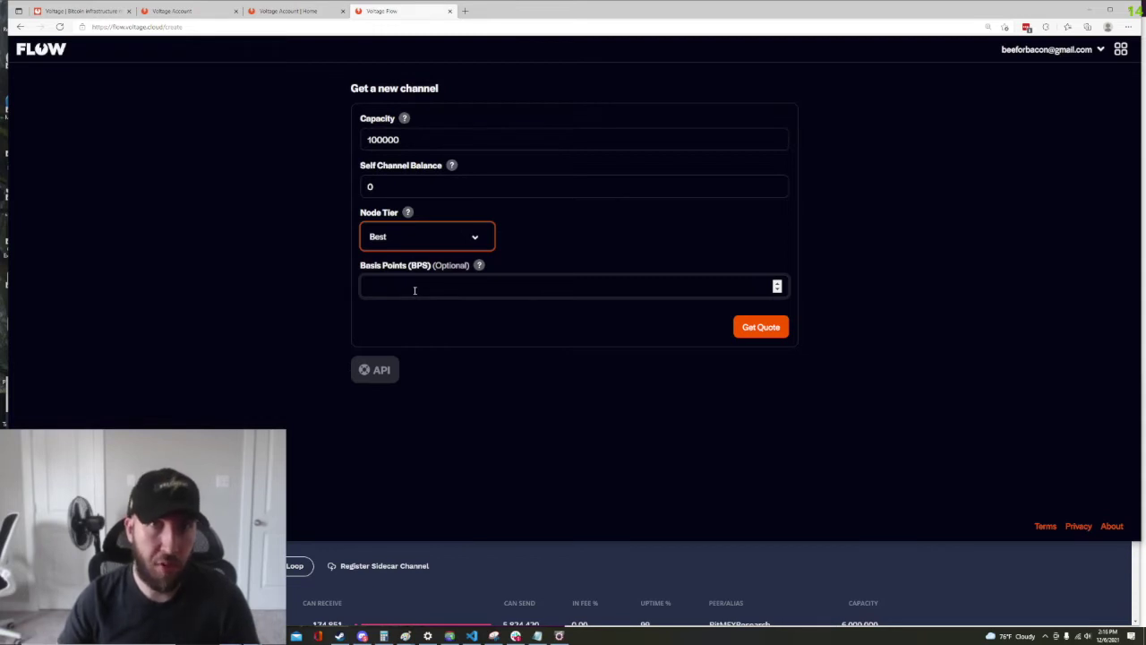
left_click(415, 290)
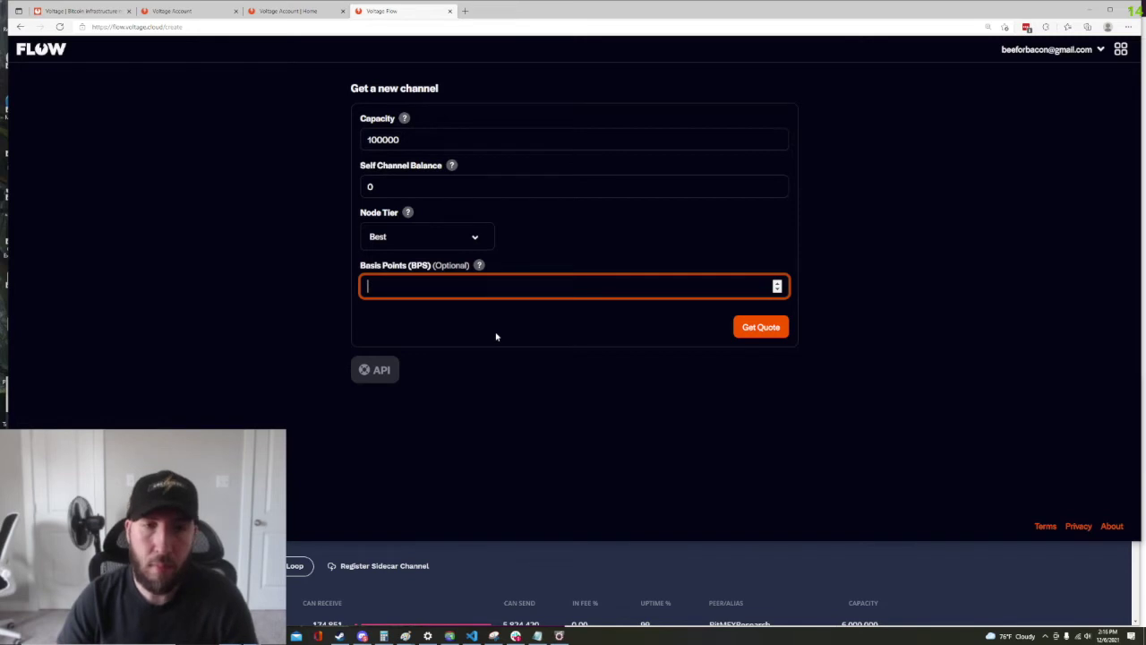
left_click(780, 328)
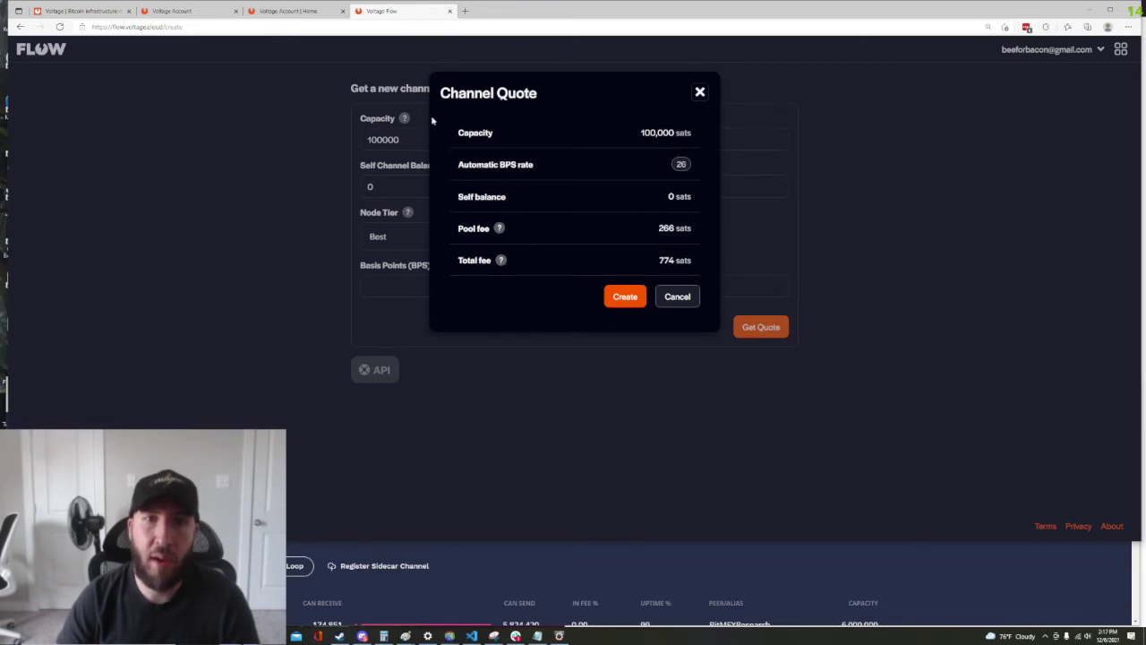
Review the quote's 100,000-sat capacity, zero self balance and fee tooltips, then create the order
left_click_drag(641, 134, 700, 138)
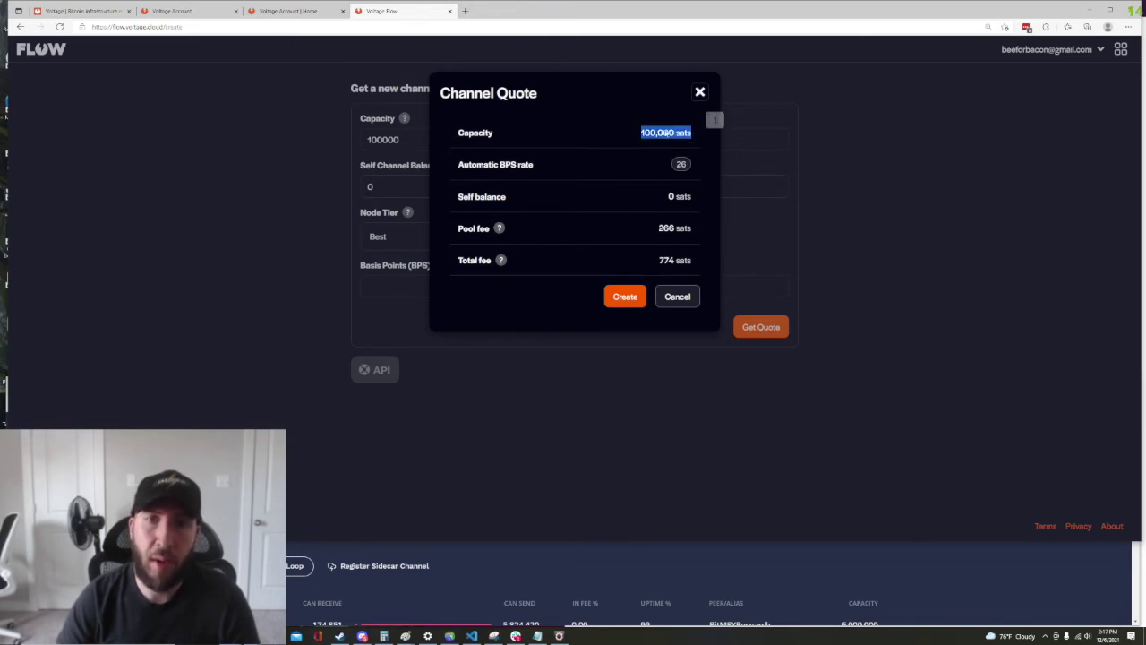
left_click(666, 134)
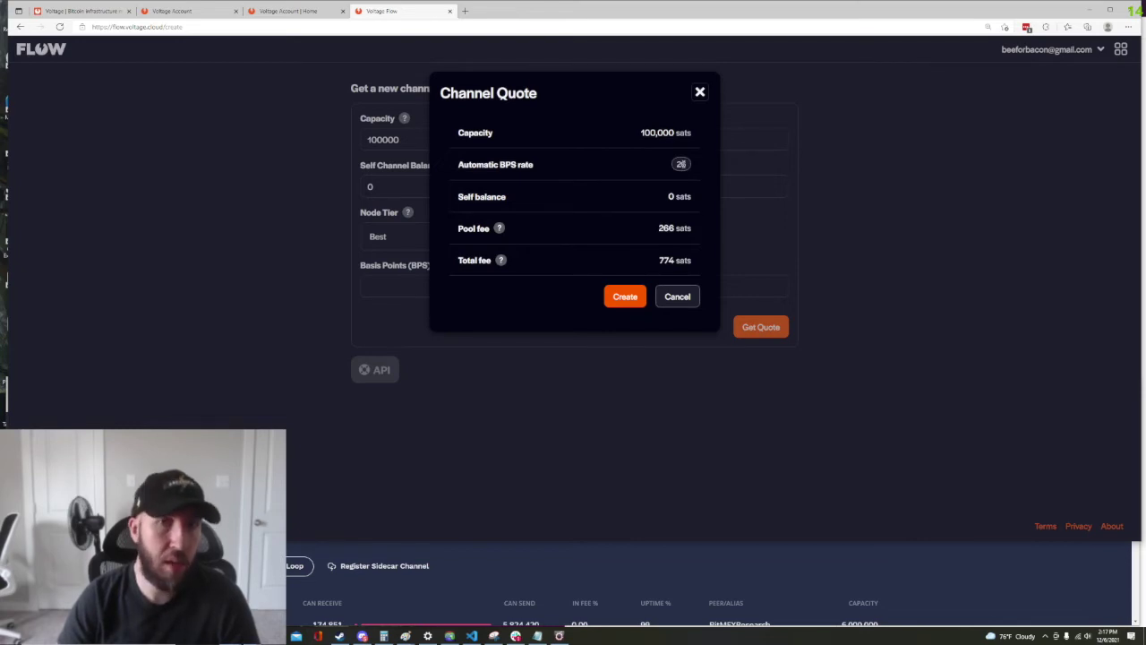
double_click(672, 196)
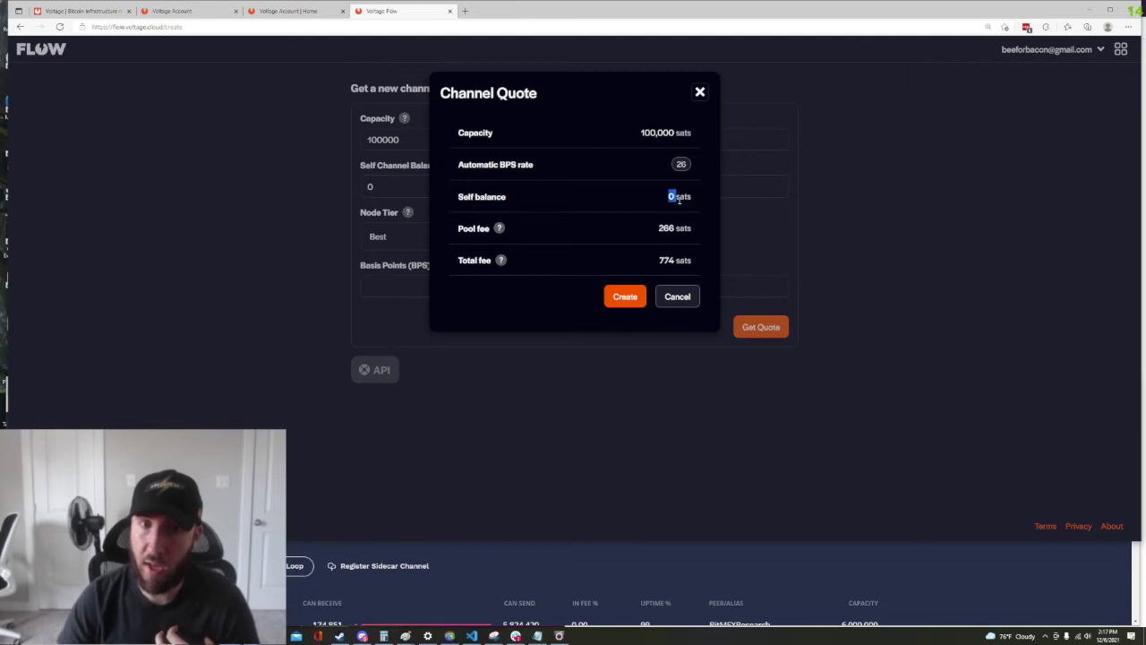
mouse_move(500, 229)
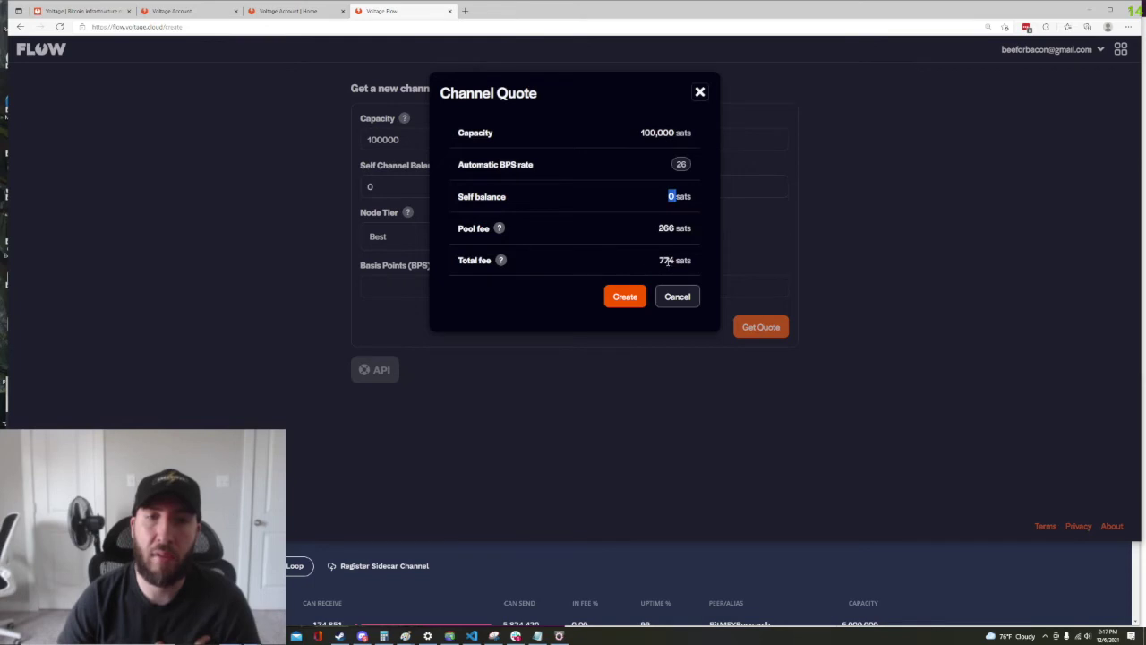
mouse_move(501, 260)
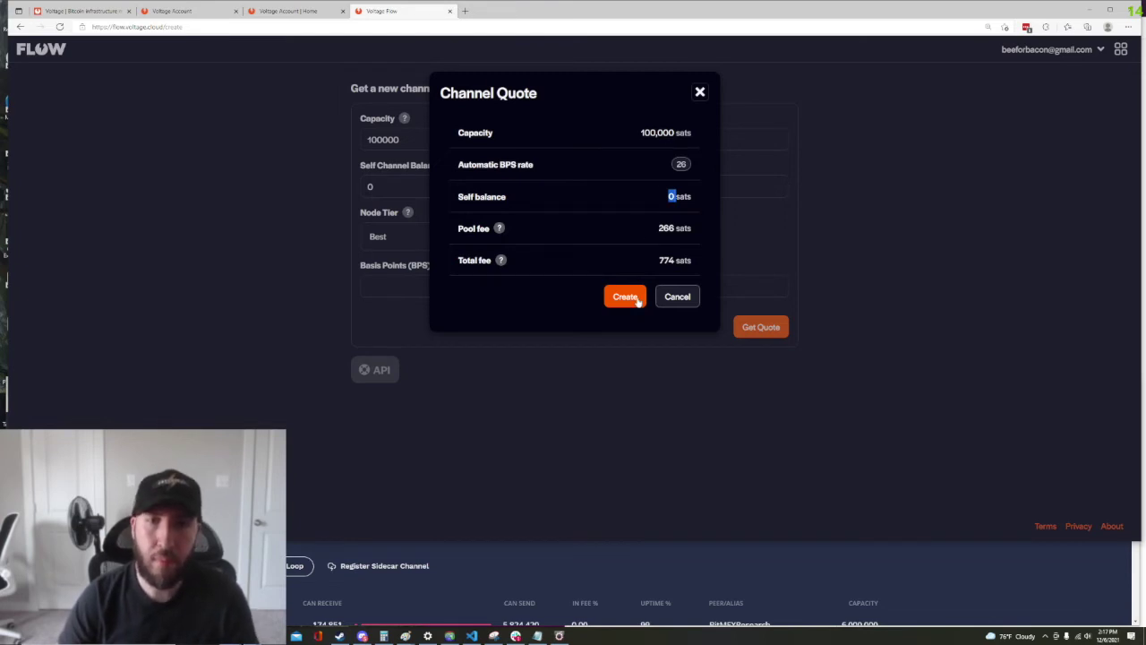
left_click(637, 301)
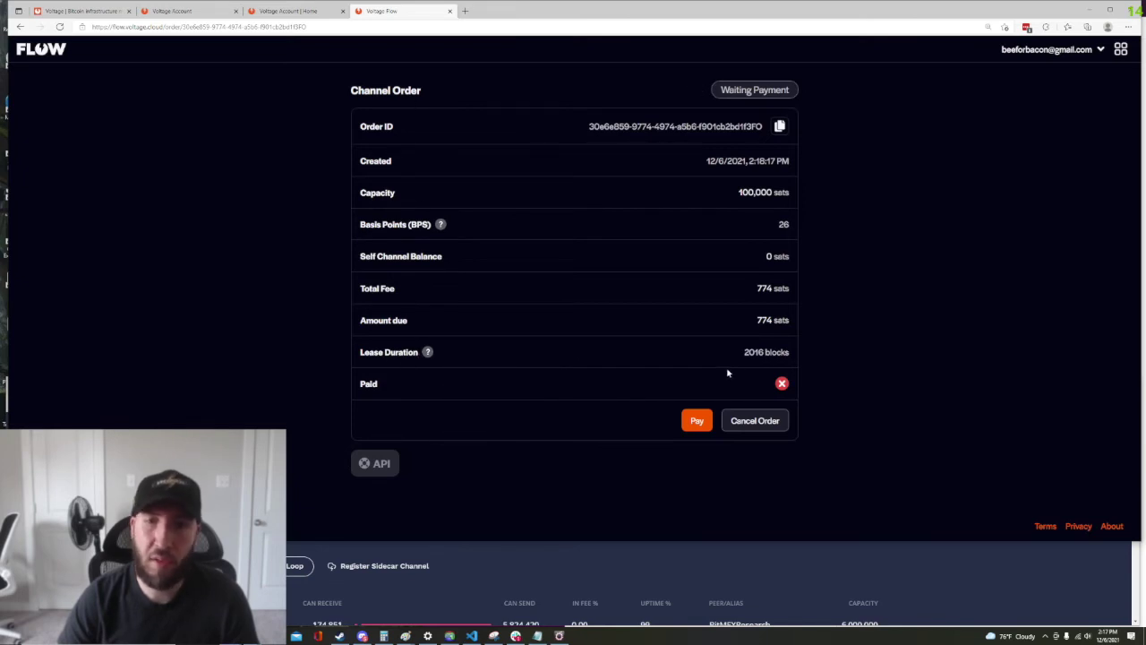
left_click_drag(740, 356, 798, 356)
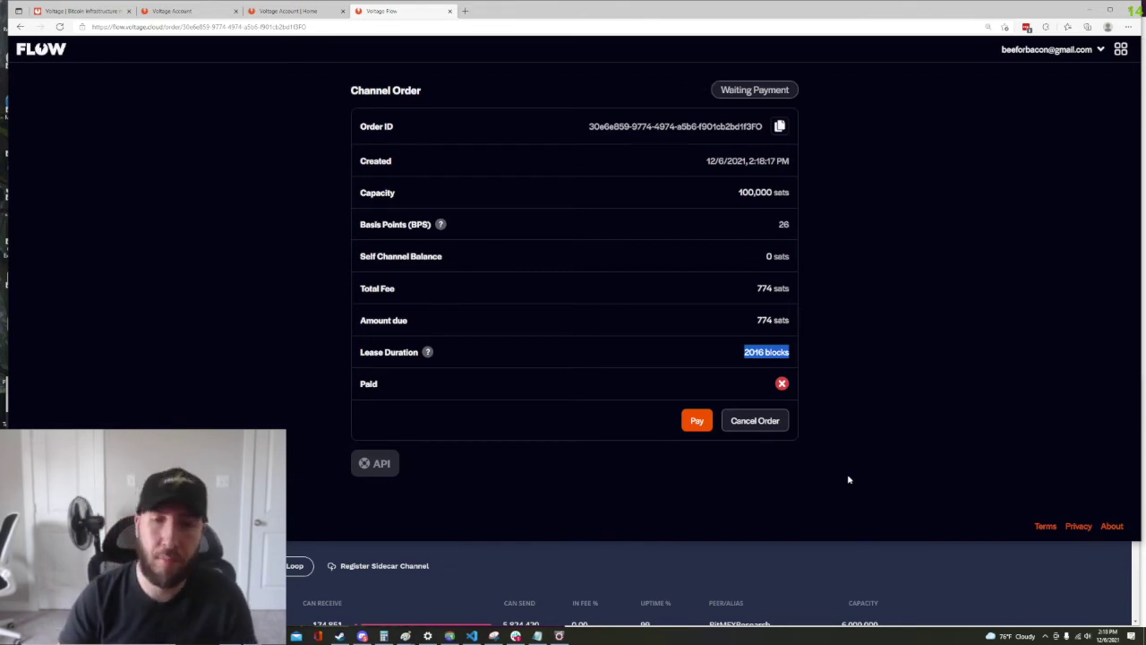
left_click(844, 476)
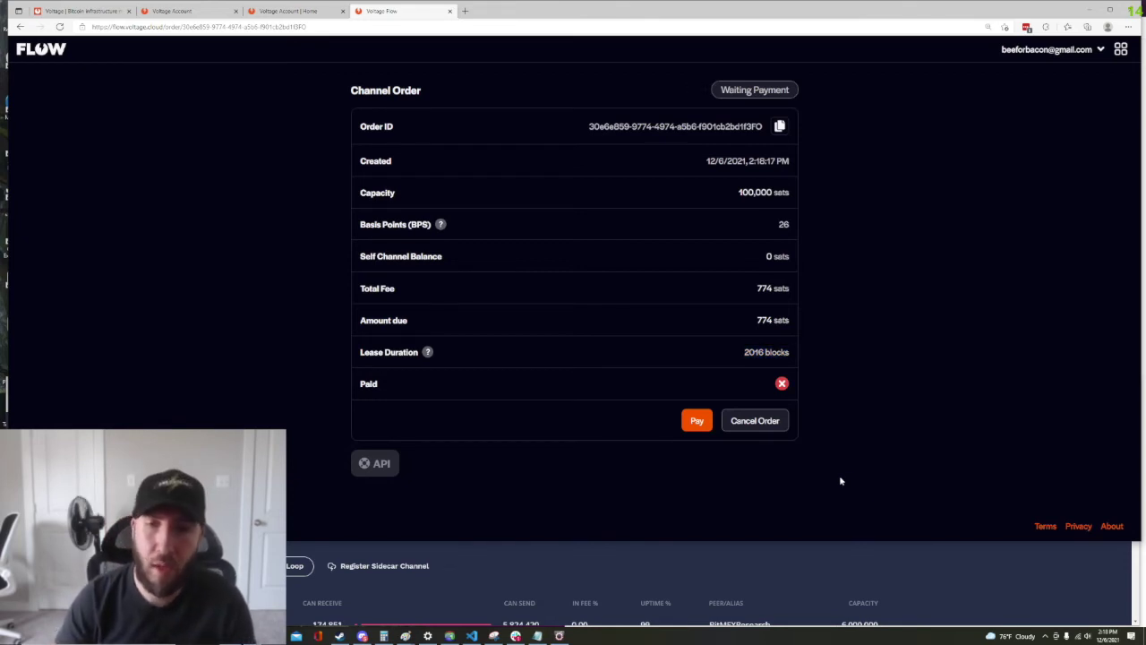
left_click(698, 422)
Pay the 774-sat order by Lightning invoice and copy its sidecar ticket
left_click(556, 159)
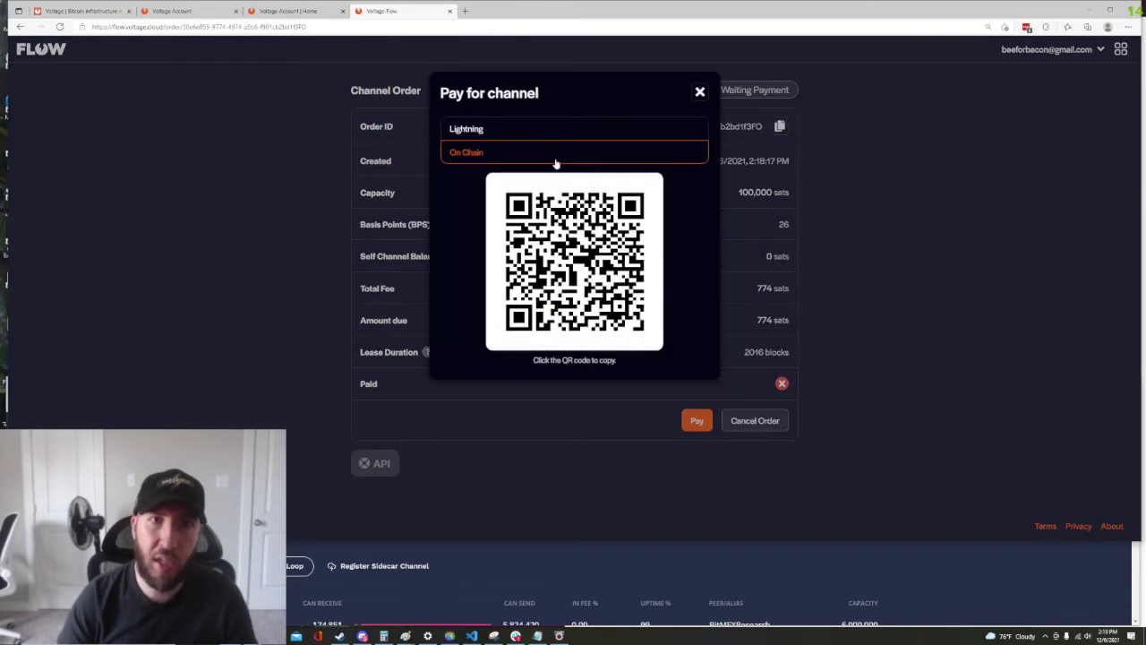
left_click(549, 131)
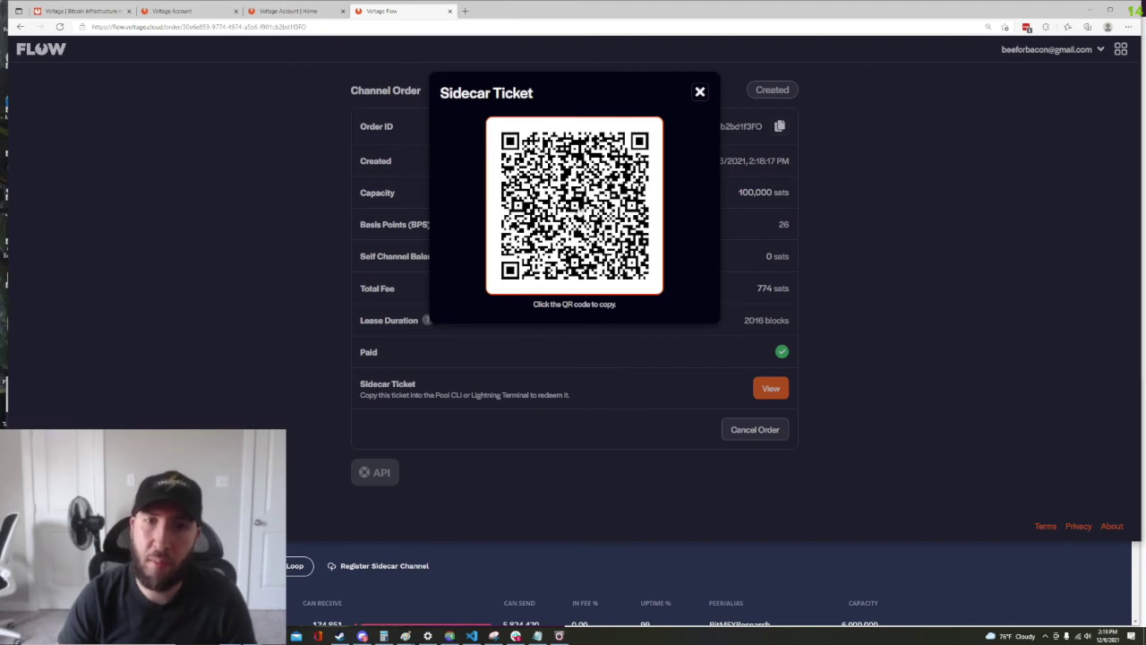
left_click(580, 209)
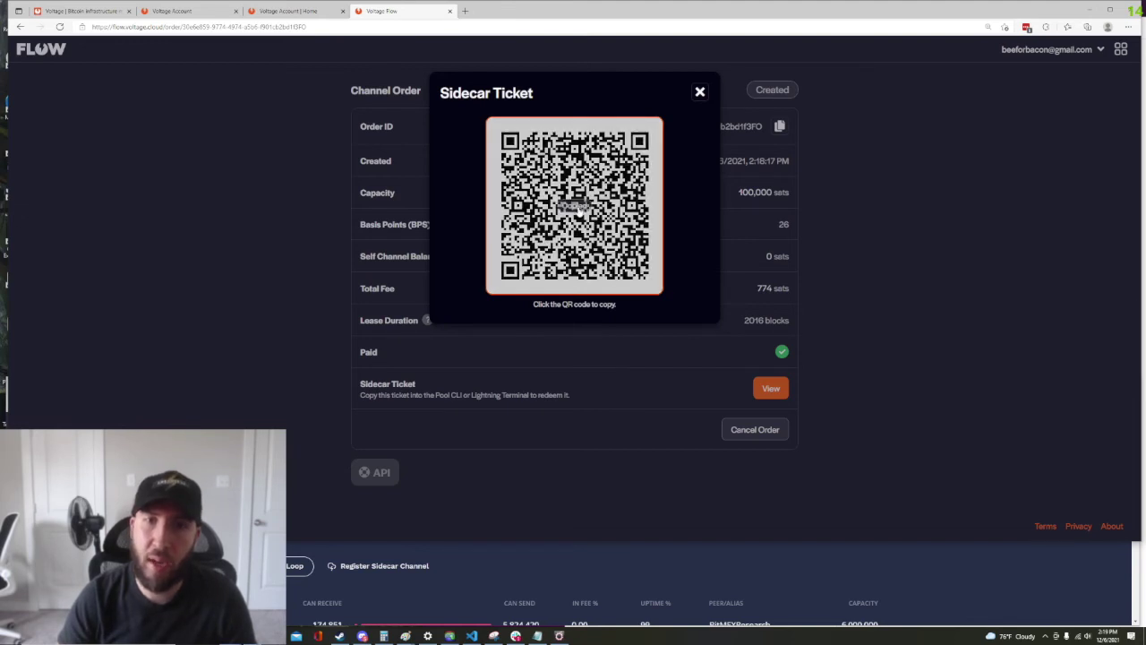
left_click(700, 93)
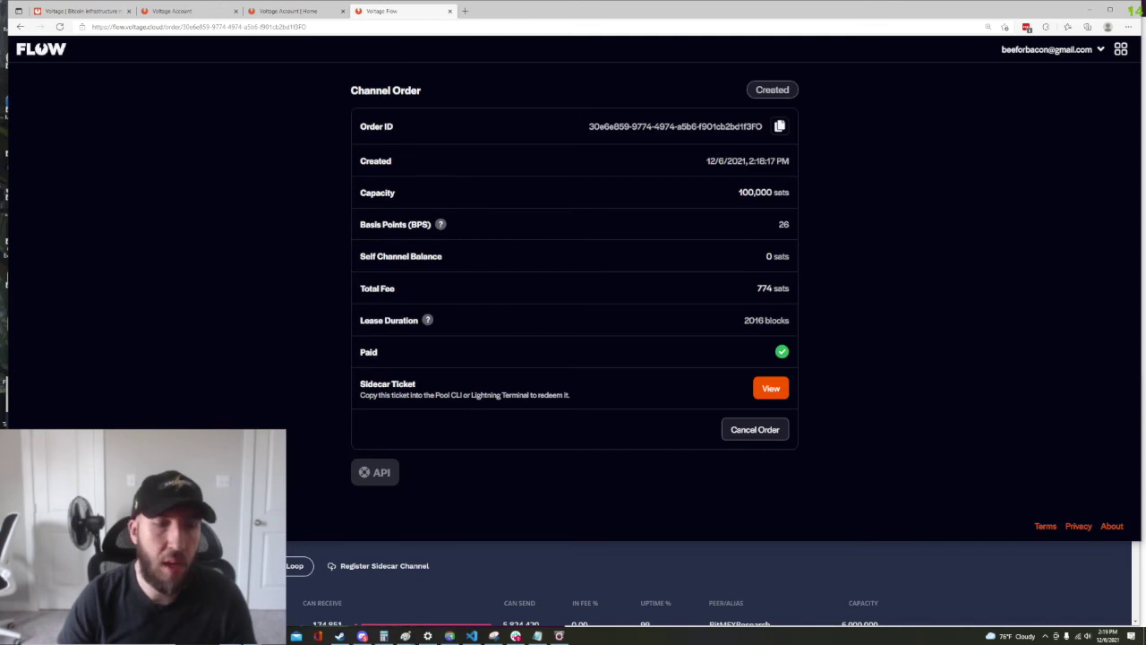
Bring the Lightning Terminal's Lightning Loop page to the front
left_click(398, 573)
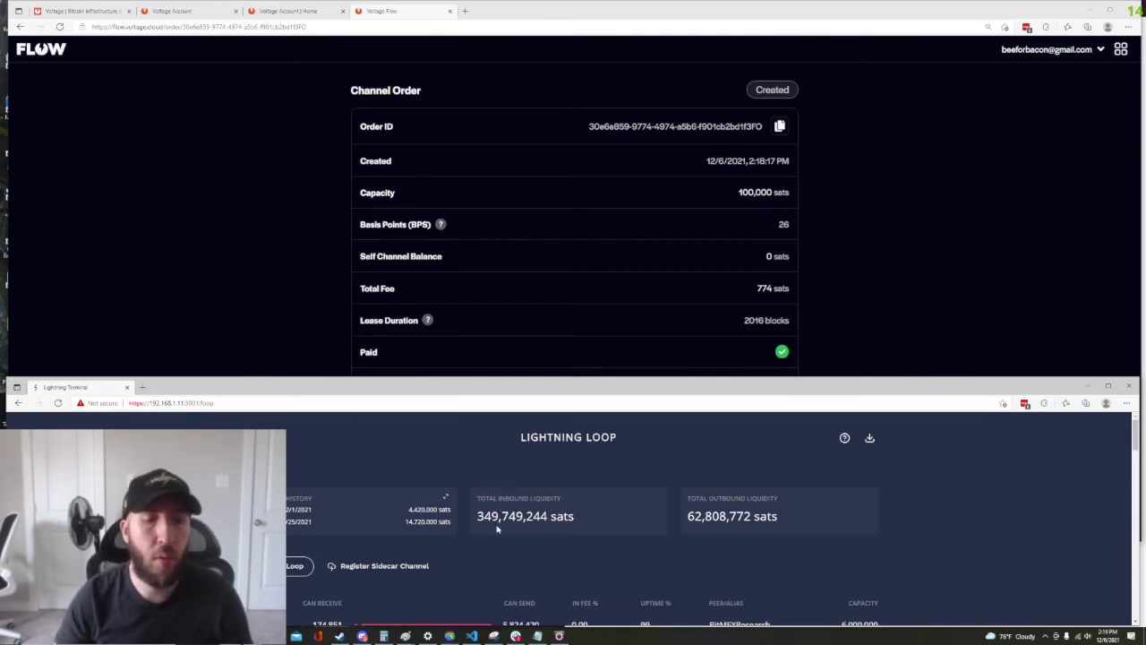
Paste the copied sidecar ticket into Register Sidecar Channel, review it and confirm registration
left_click(367, 568)
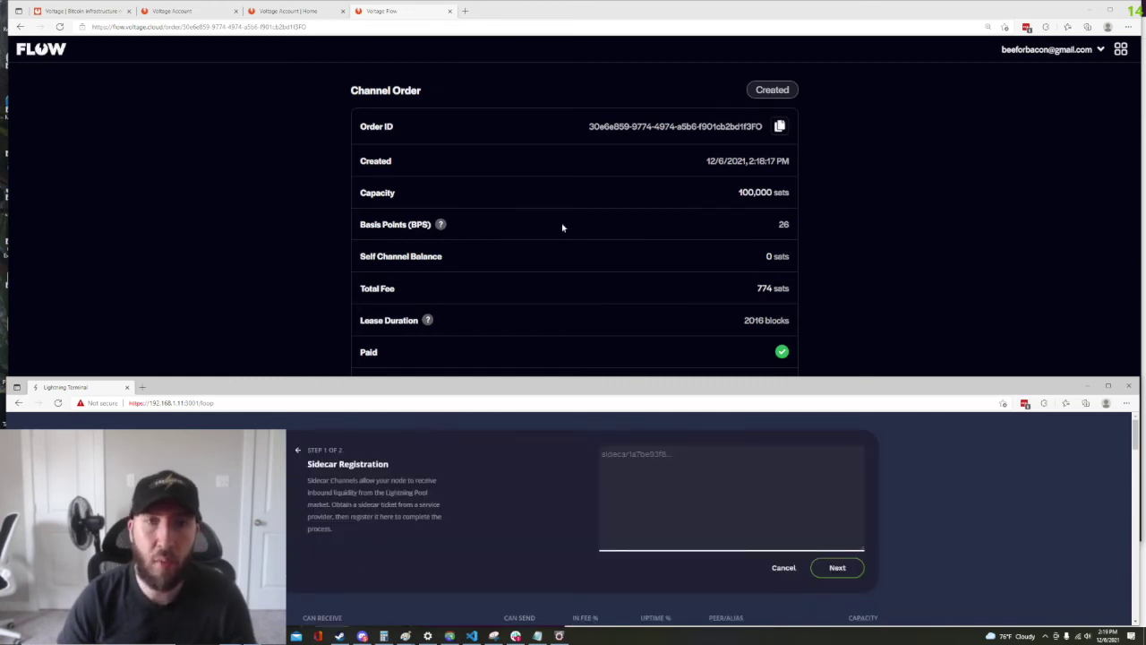
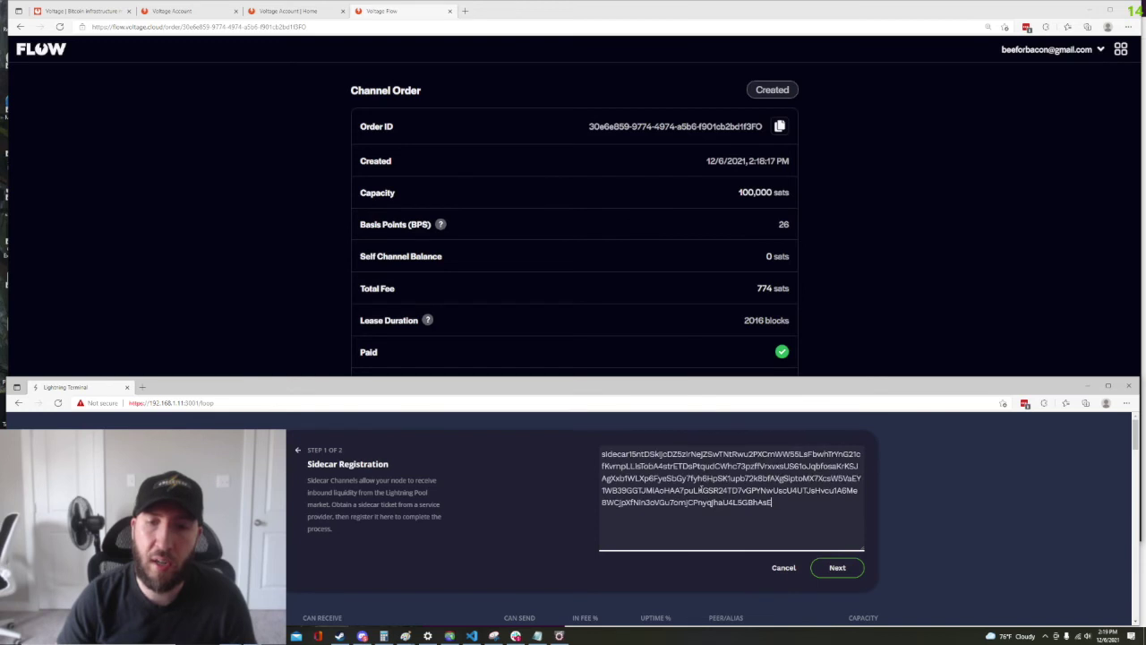
left_click(838, 568)
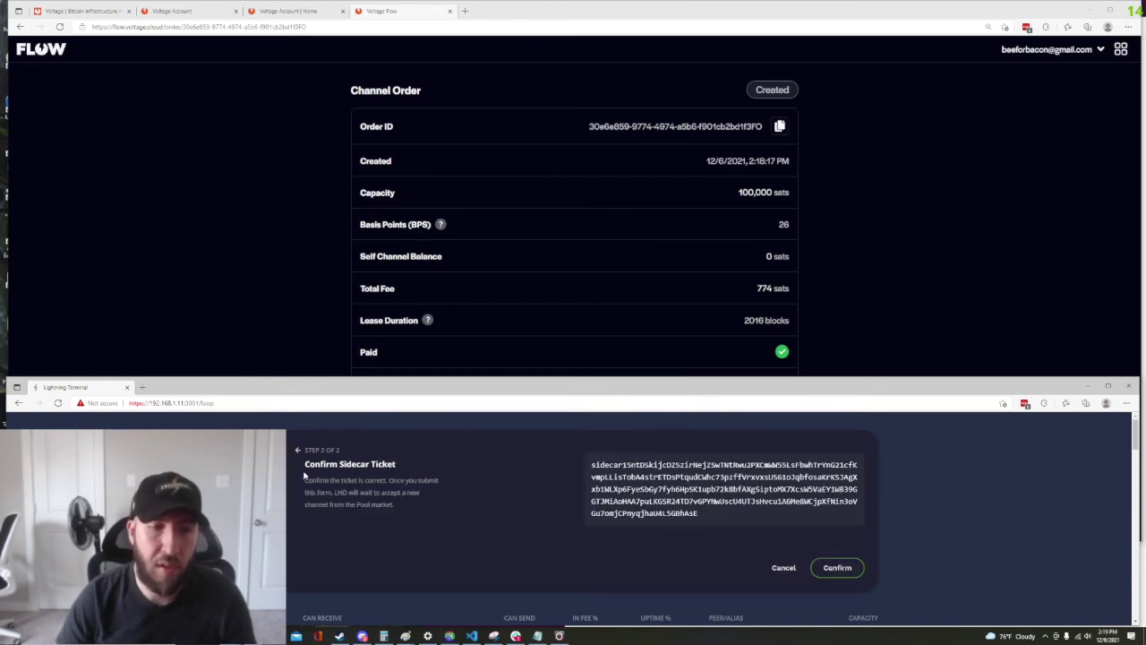
left_click_drag(596, 466, 743, 511)
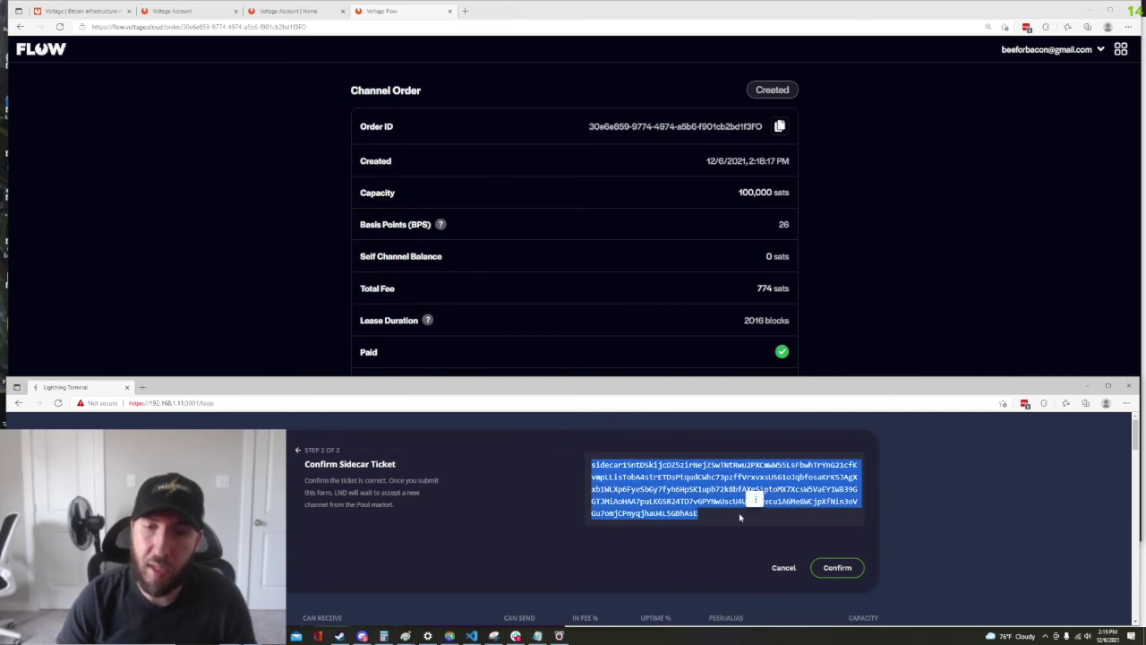
left_click(480, 518)
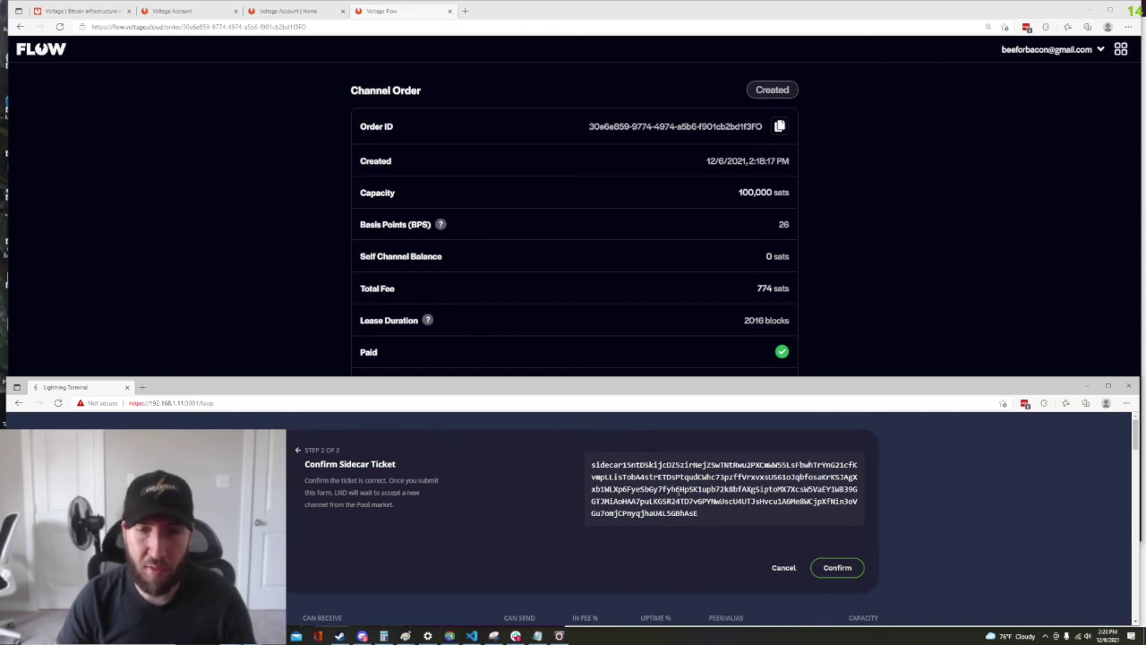
left_click(838, 566)
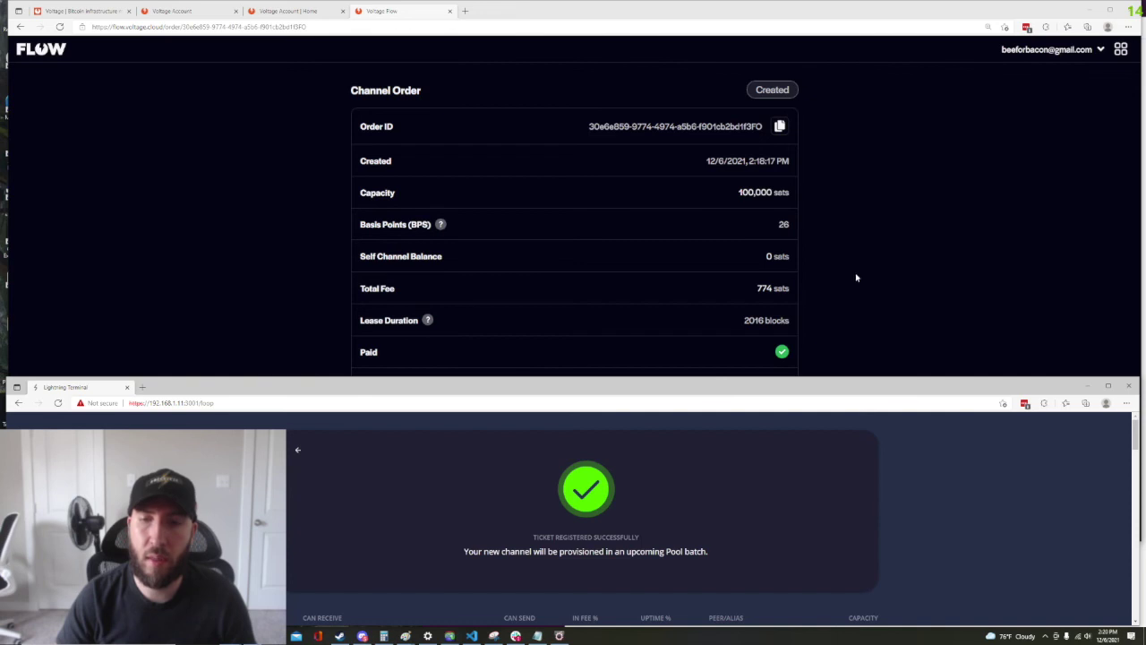
left_click(876, 302)
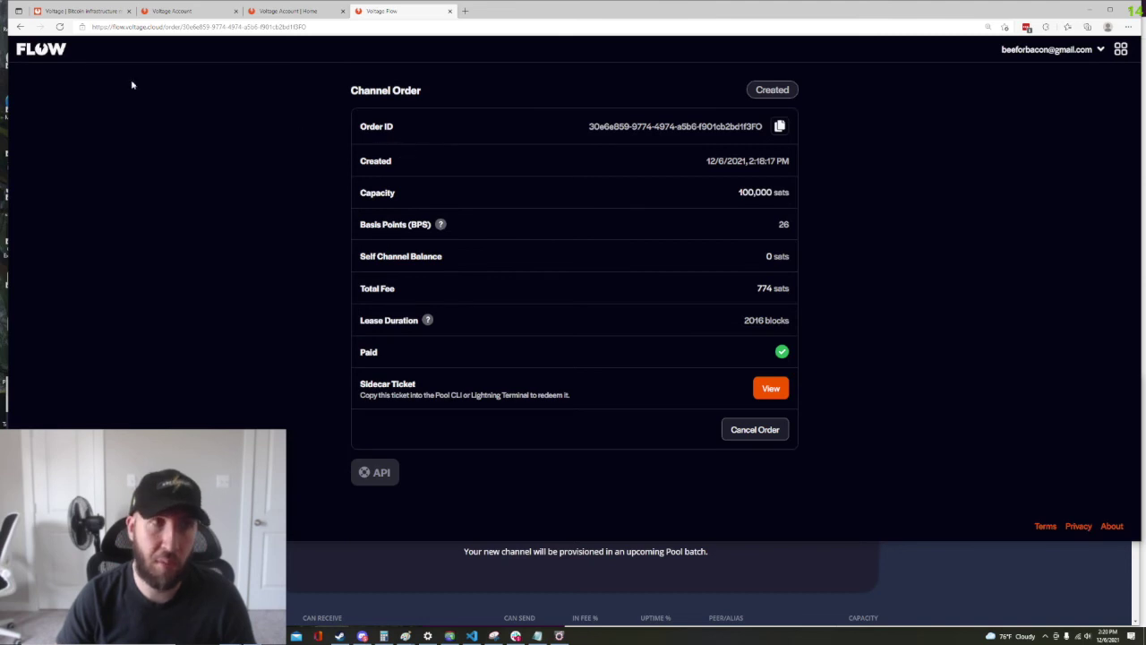
Load the Flow dashboard with '/?demo=true' appended to its address
left_click(26, 49)
left_click(143, 27)
left_click(211, 30)
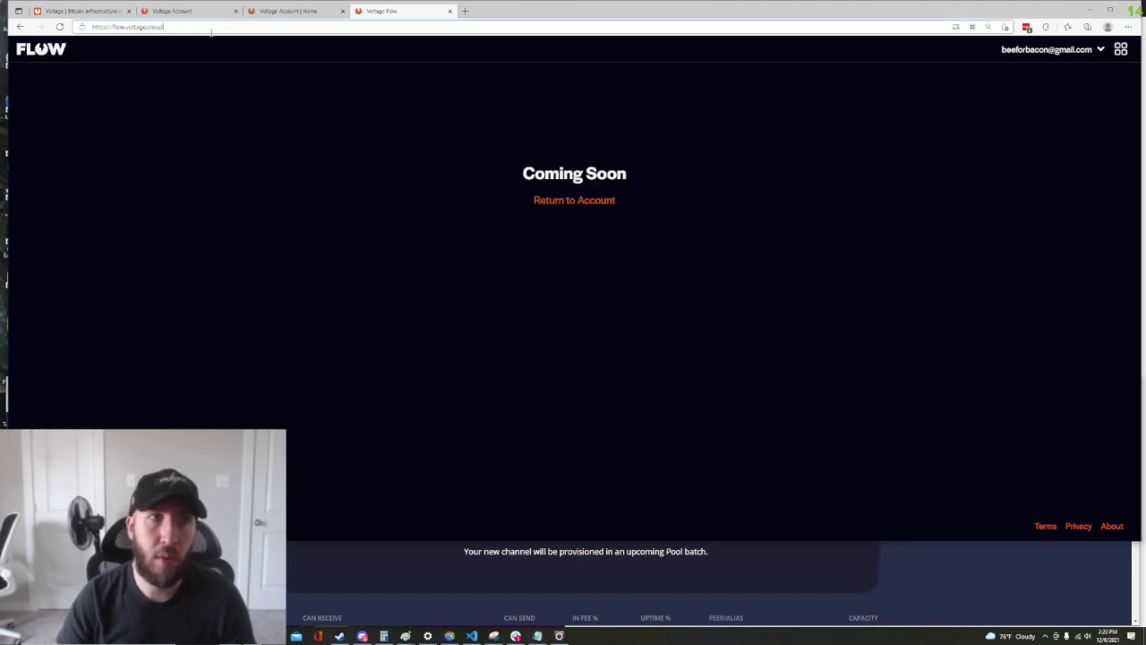
type("/?demo=true")
key("Return")
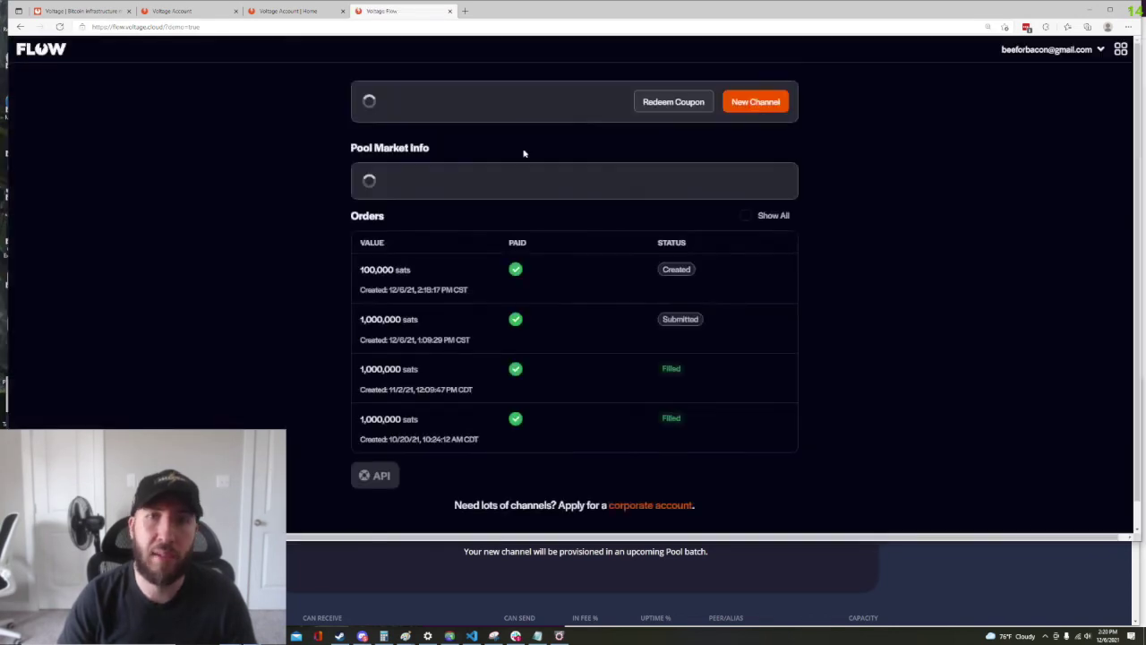
Inspect the orders list's Created, Submitted and Filled status badges
scroll(788, 367, "down", 1)
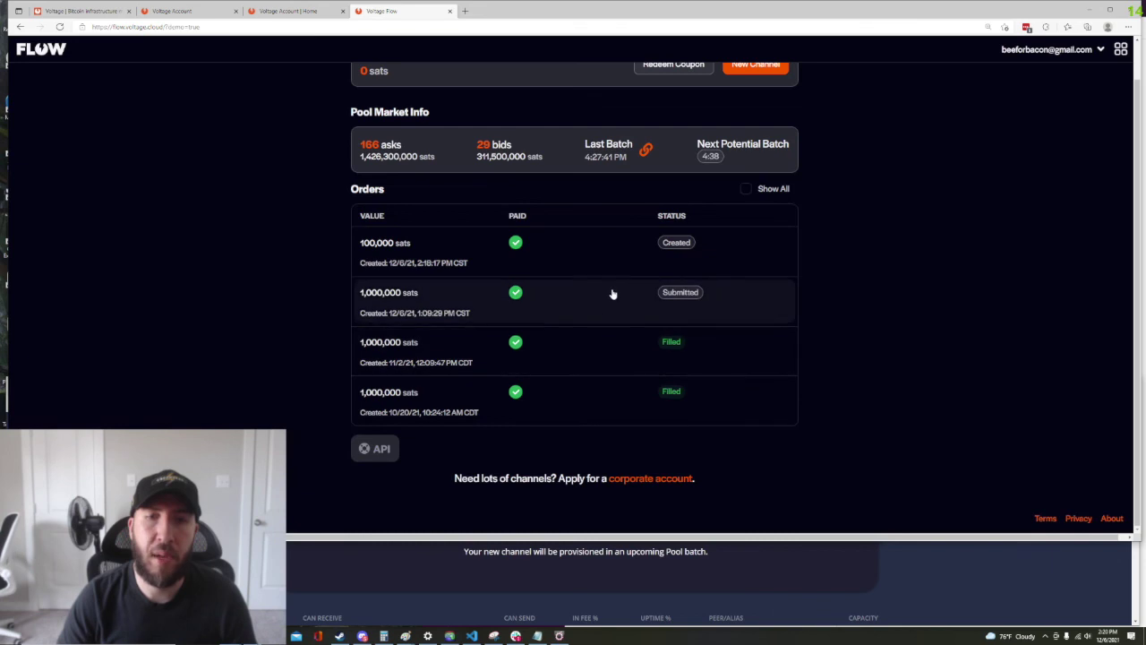
mouse_move(674, 247)
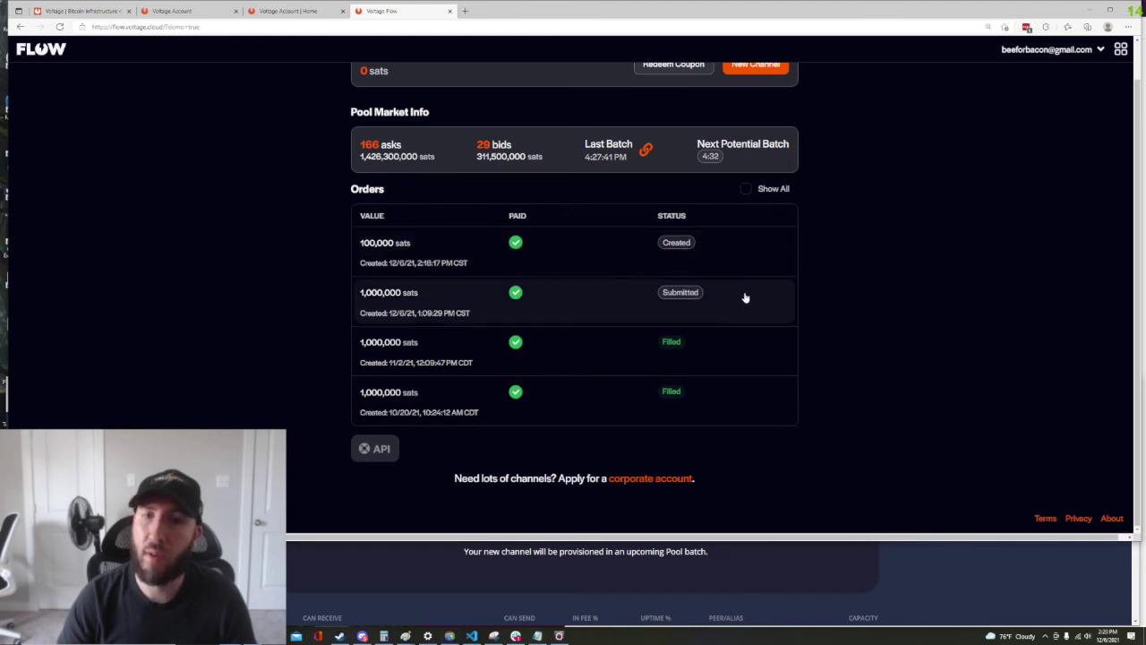
mouse_move(682, 295)
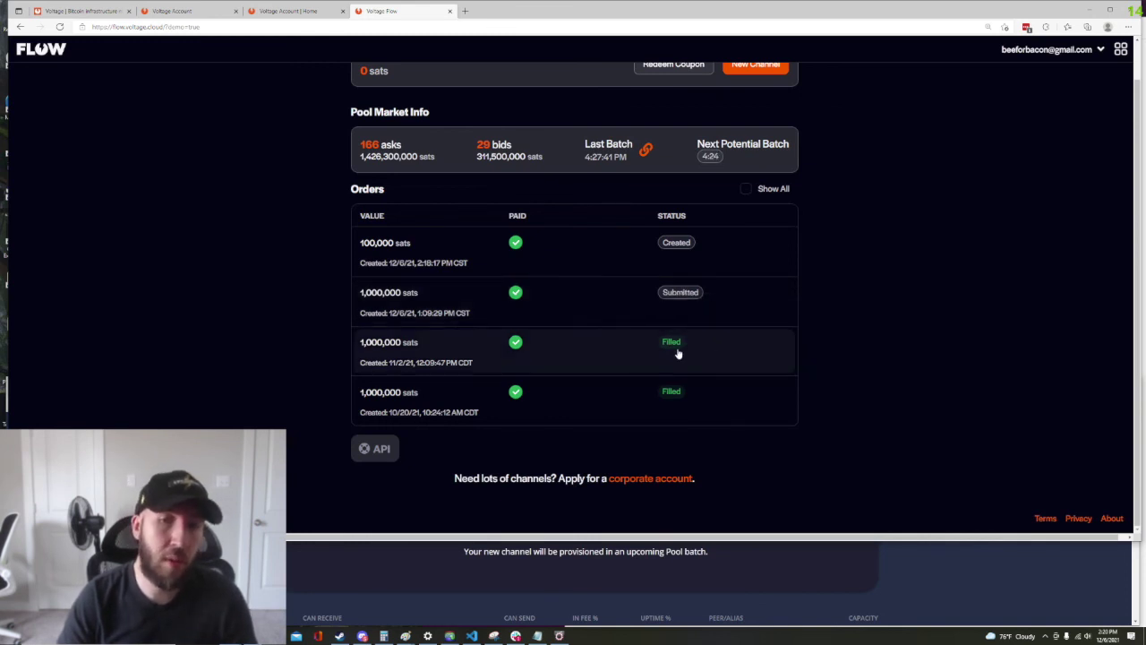
mouse_move(678, 344)
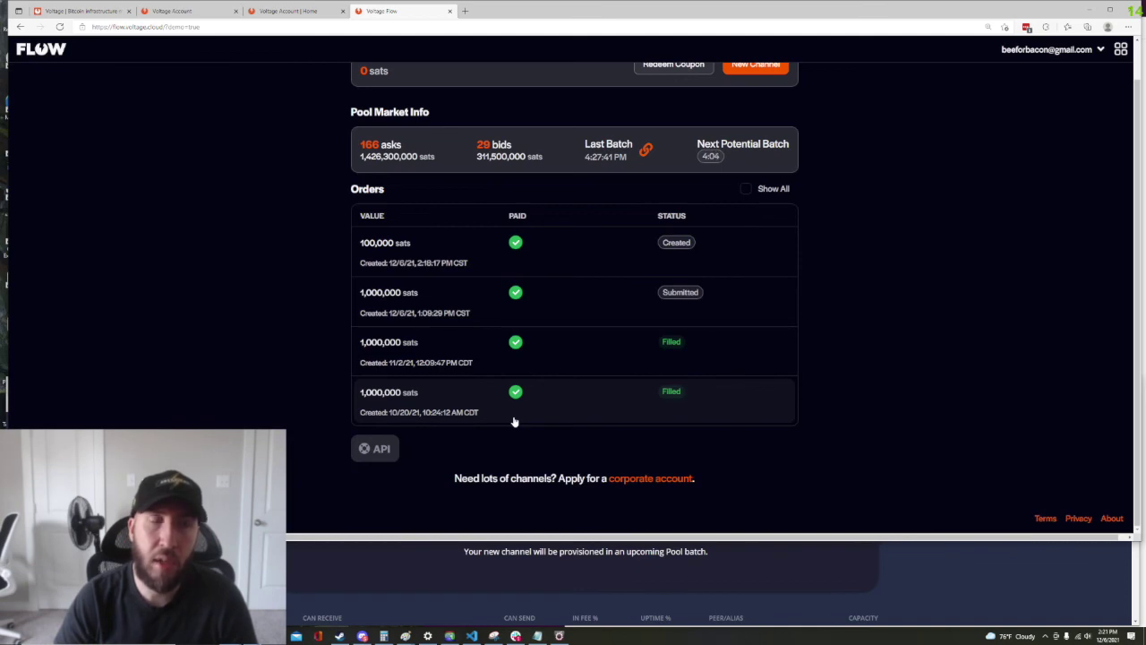
Return to the Voltage homepage tab and scroll down to its footer links
left_click(112, 10)
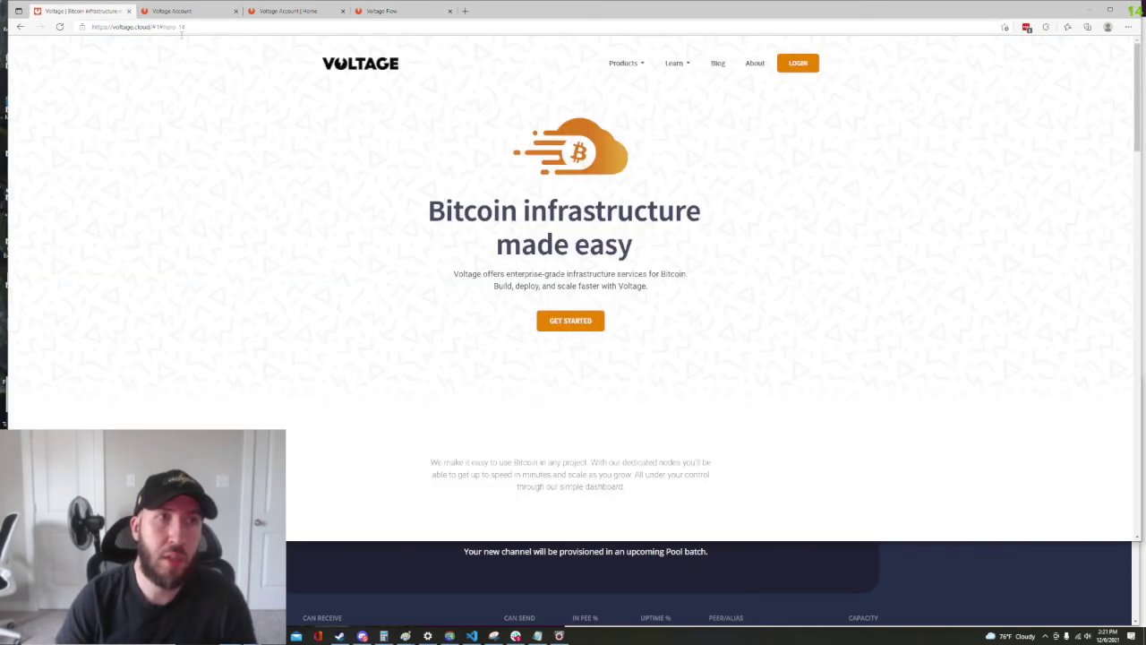
scroll(391, 328, "down", 15)
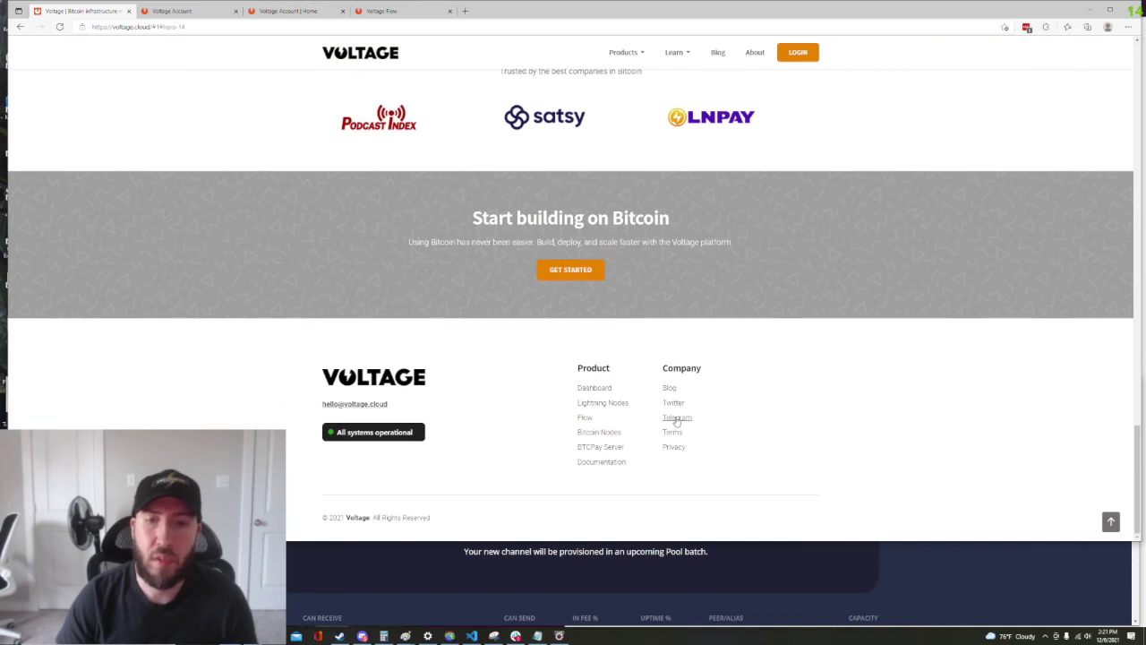